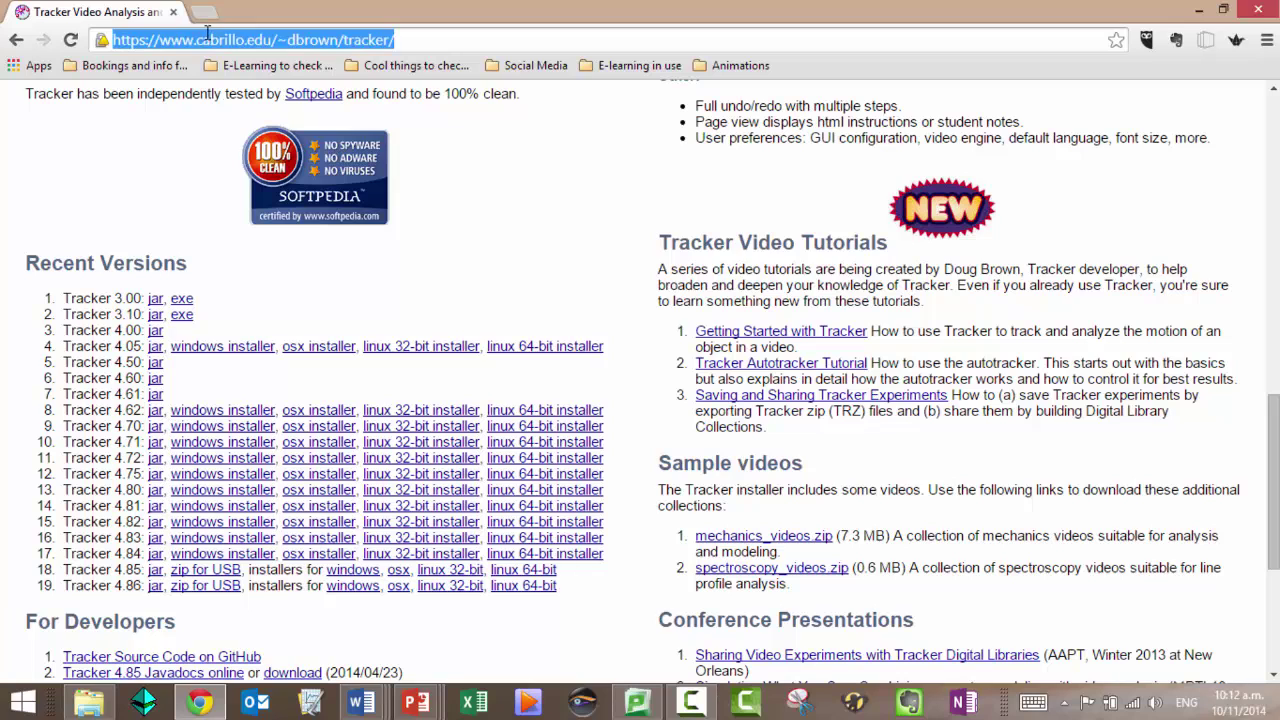
Search Google for "tracker physics" and open the Tracker Video Analysis and Modeling Tool site on cabrillo.edu.
text(google.co)
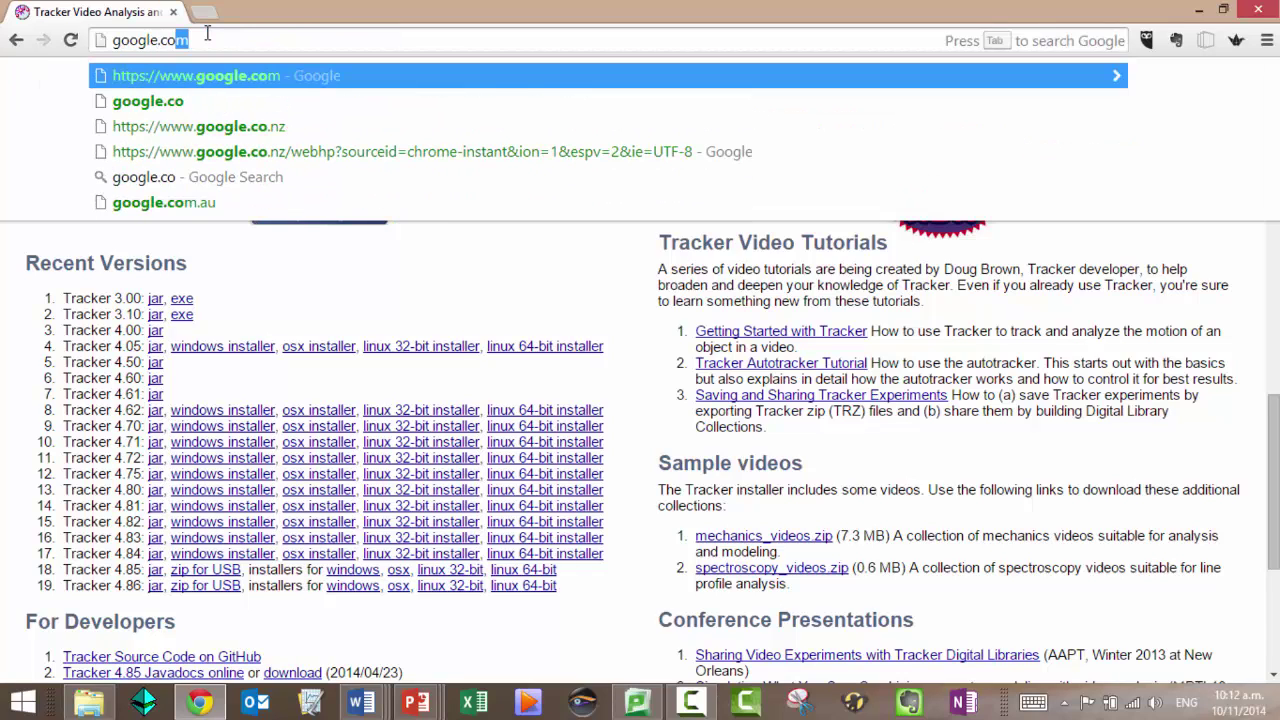
key(Return)
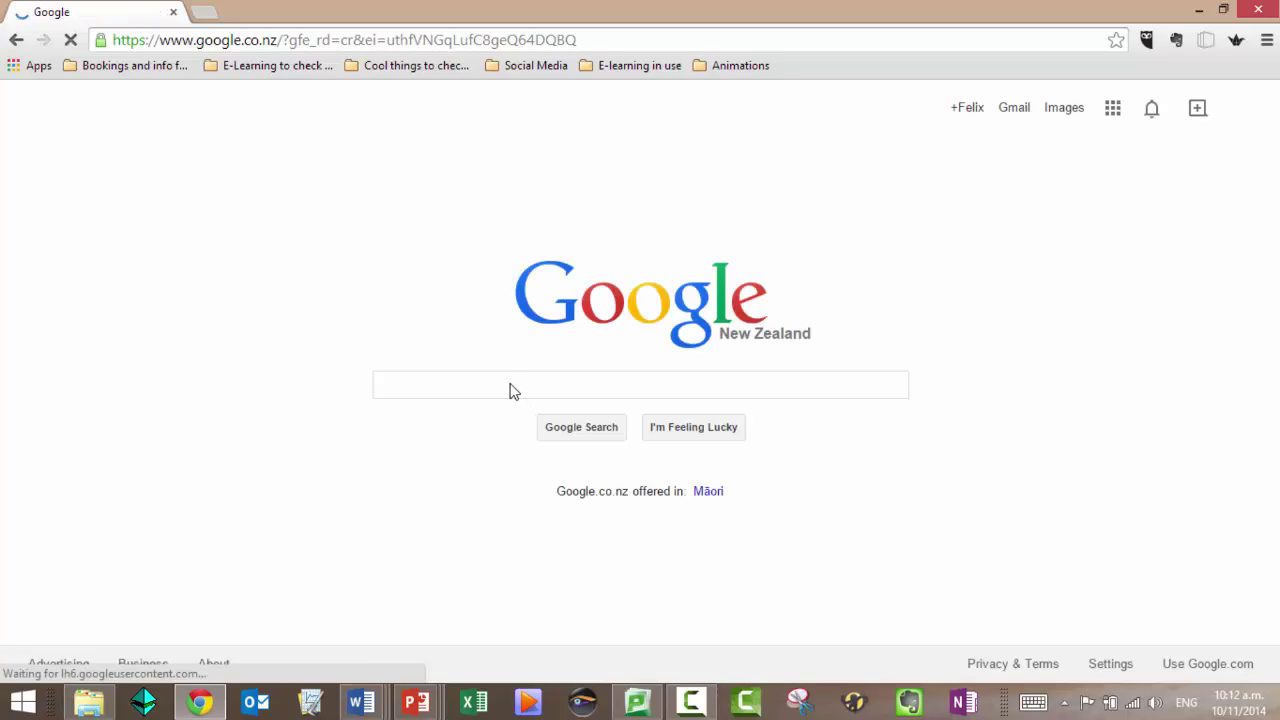
text(t)
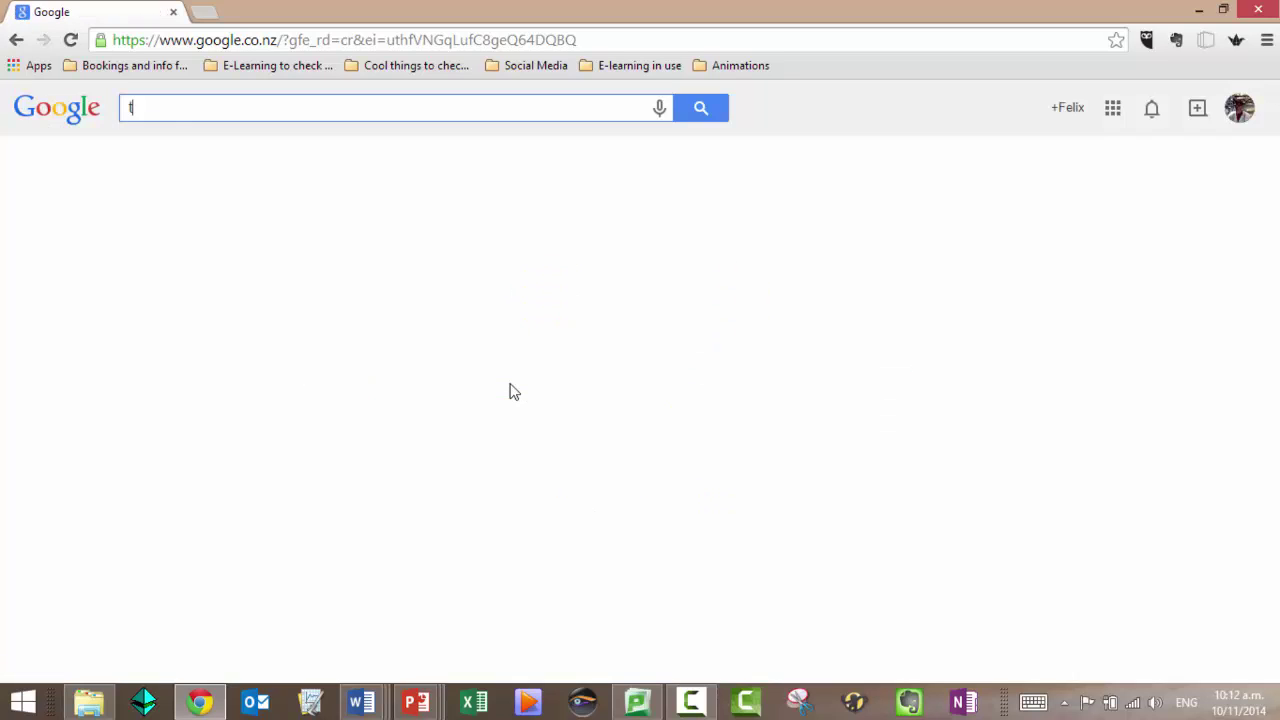
text(racker physics)
key(Return)
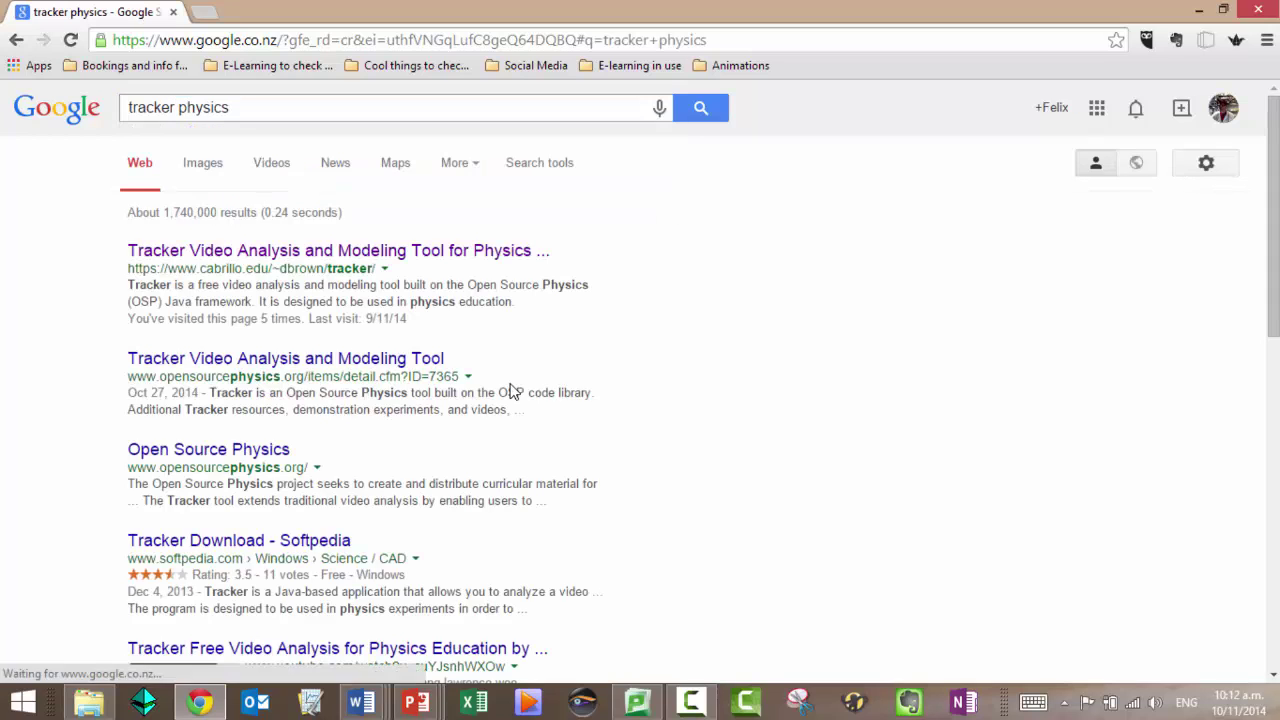
click(465, 252)
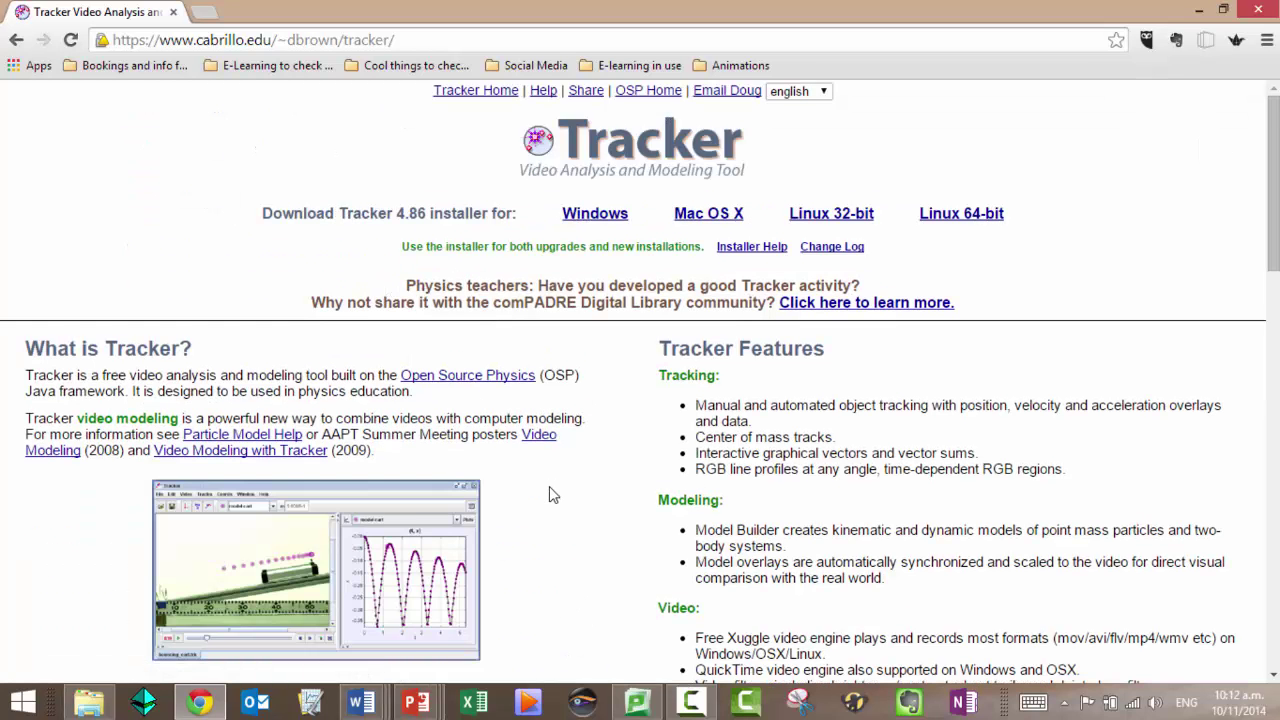
Find the Windows installer link for Tracker 4.86 in the site's list of recent versions.
scroll(549, 486, down, 1)
scroll(549, 485, down, 2)
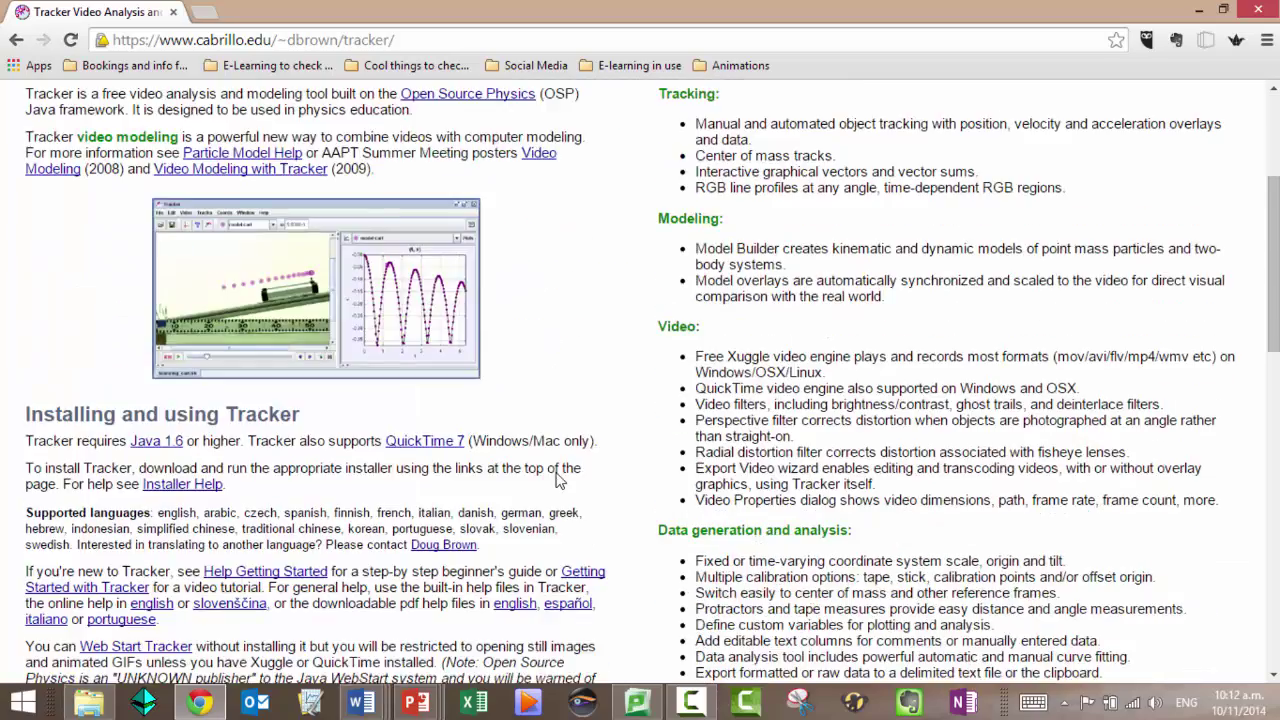
scroll(558, 481, down, 10)
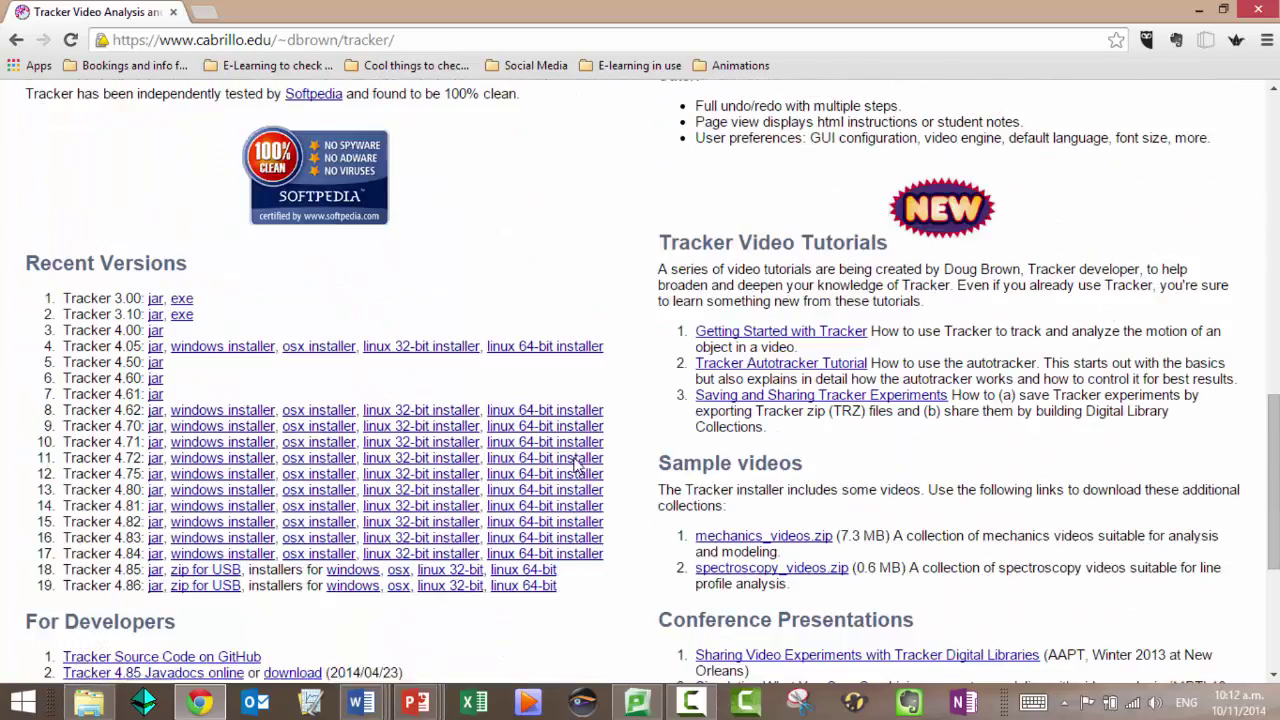
right_click(575, 462)
right_click(358, 588)
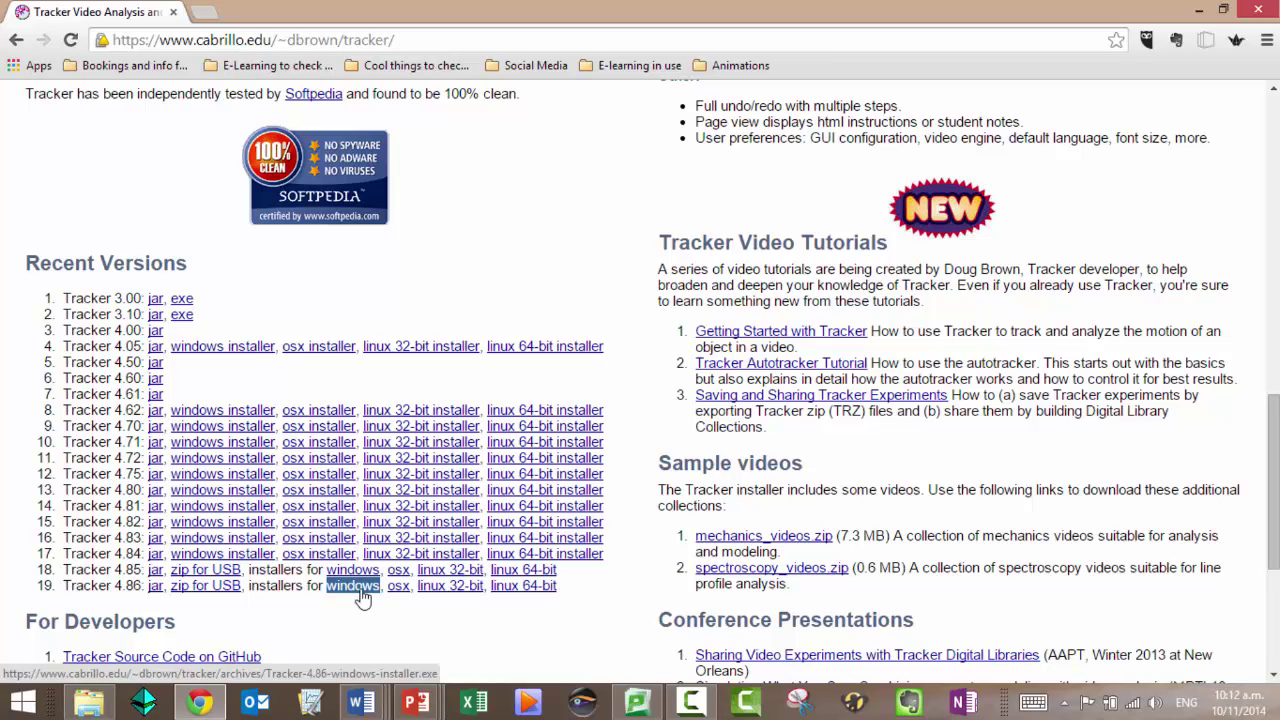
Search the computer for "tracker", launch the installed Tracker program and minimise the browser window.
key(super+s)
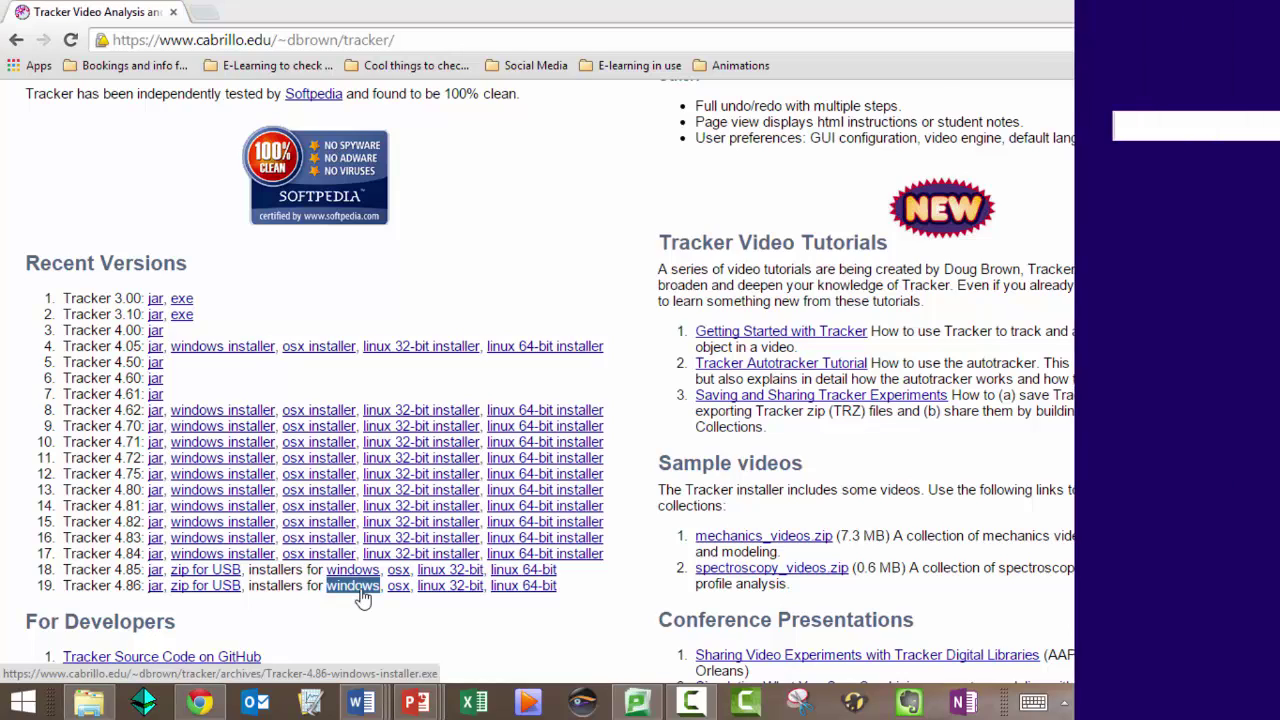
text(tracker)
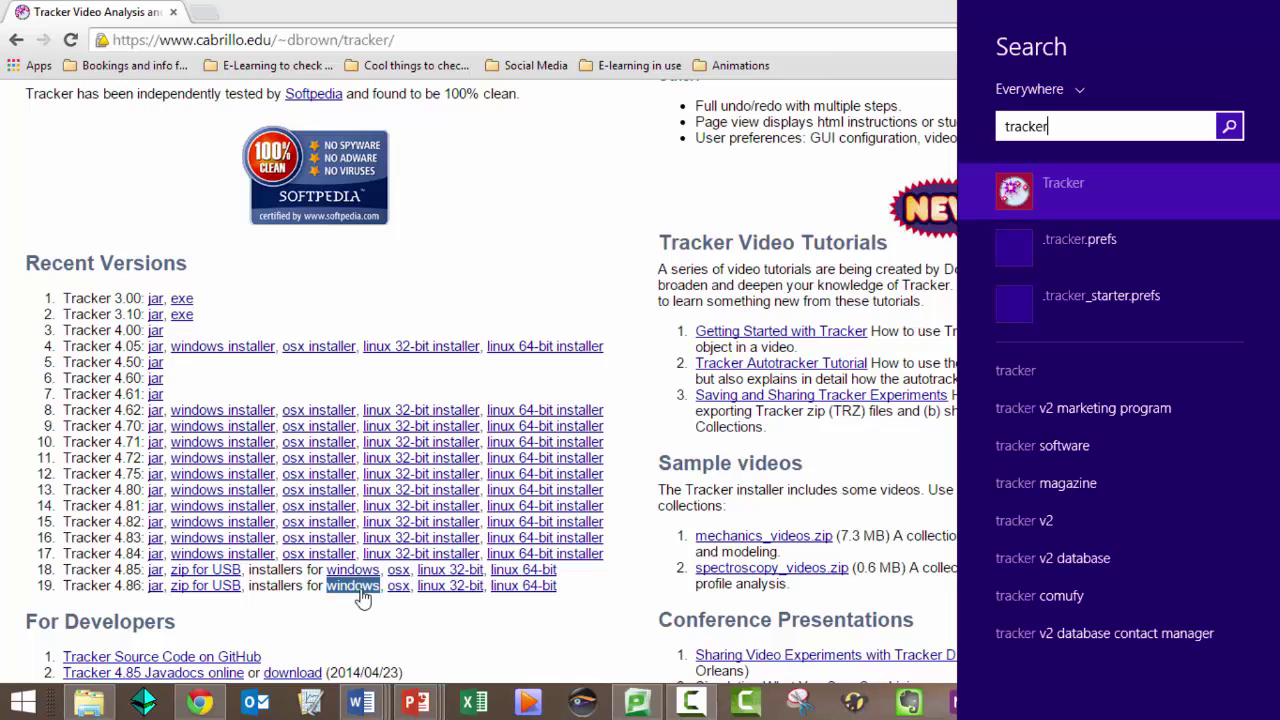
key(Escape)
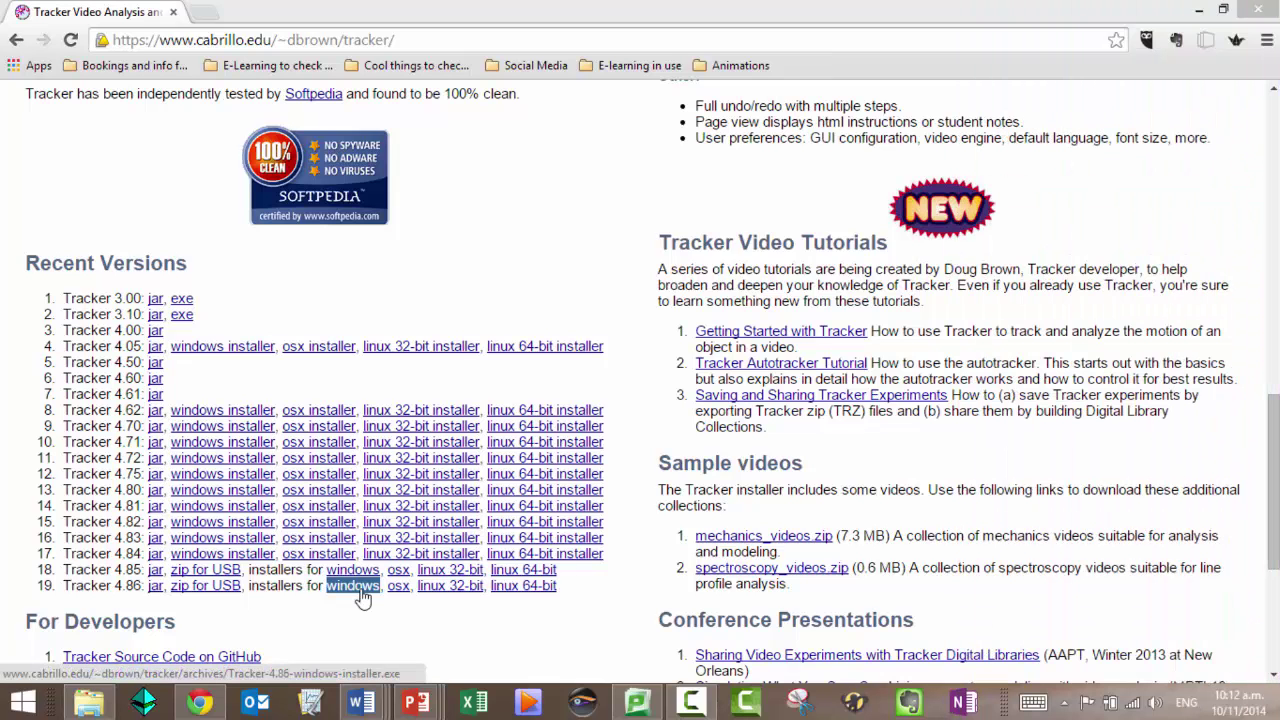
click(1199, 10)
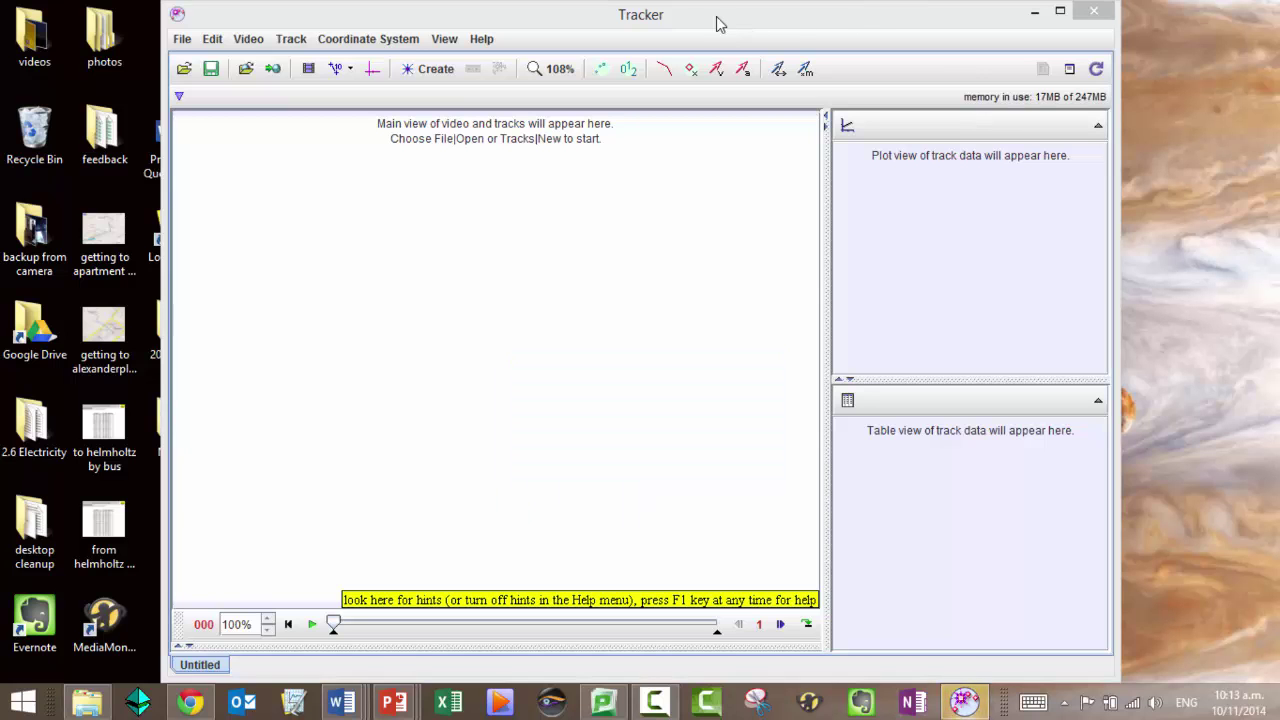
Load the desktop video CIMG0067_x264.mp4 into Tracker and maximise the Tracker window.
drag(740, 22, 300, 33)
drag(718, 350, 134, 429)
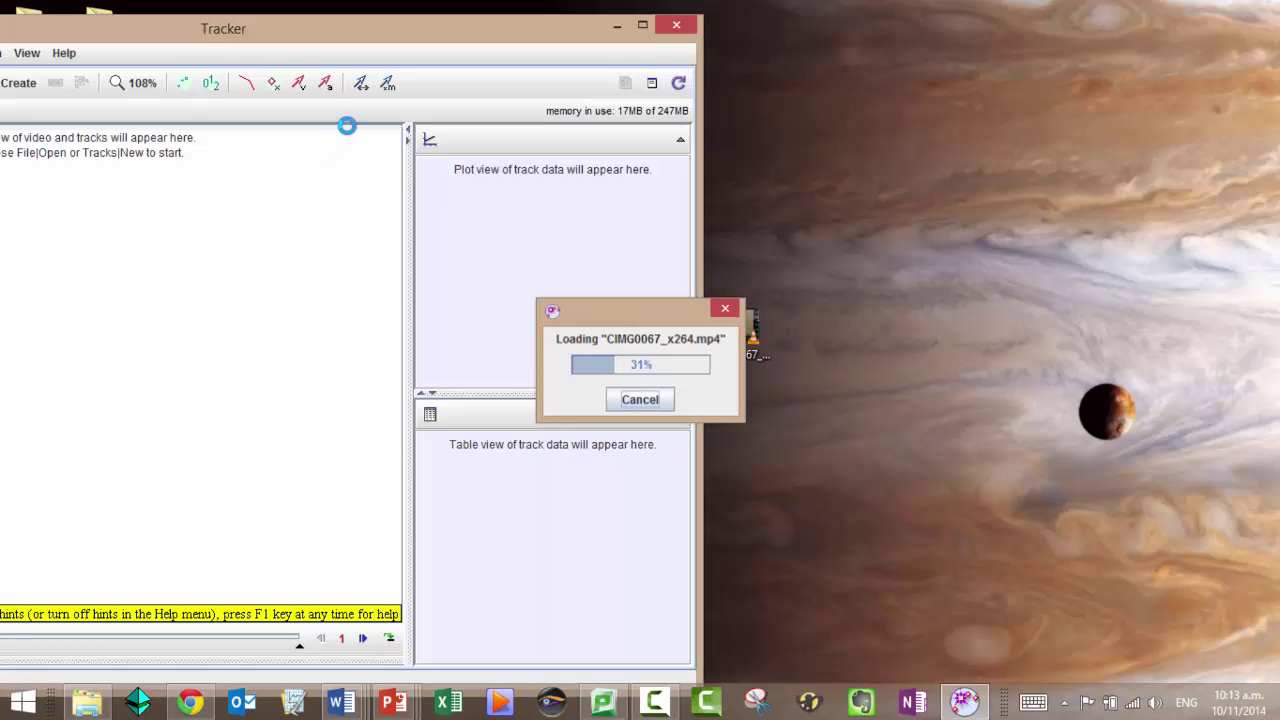
drag(341, 24, 700, 1)
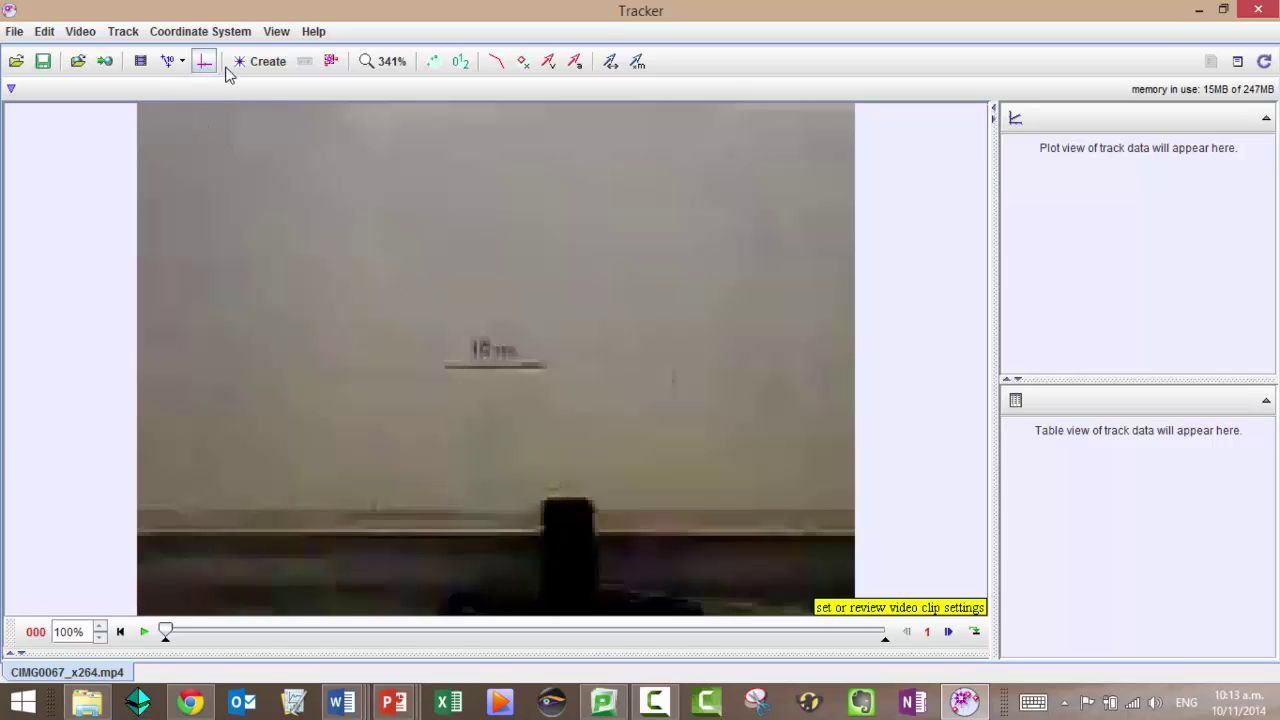
Show the coordinate axes and place their origin inside the video image at about pixel x 58.5, y 105.
click(366, 61)
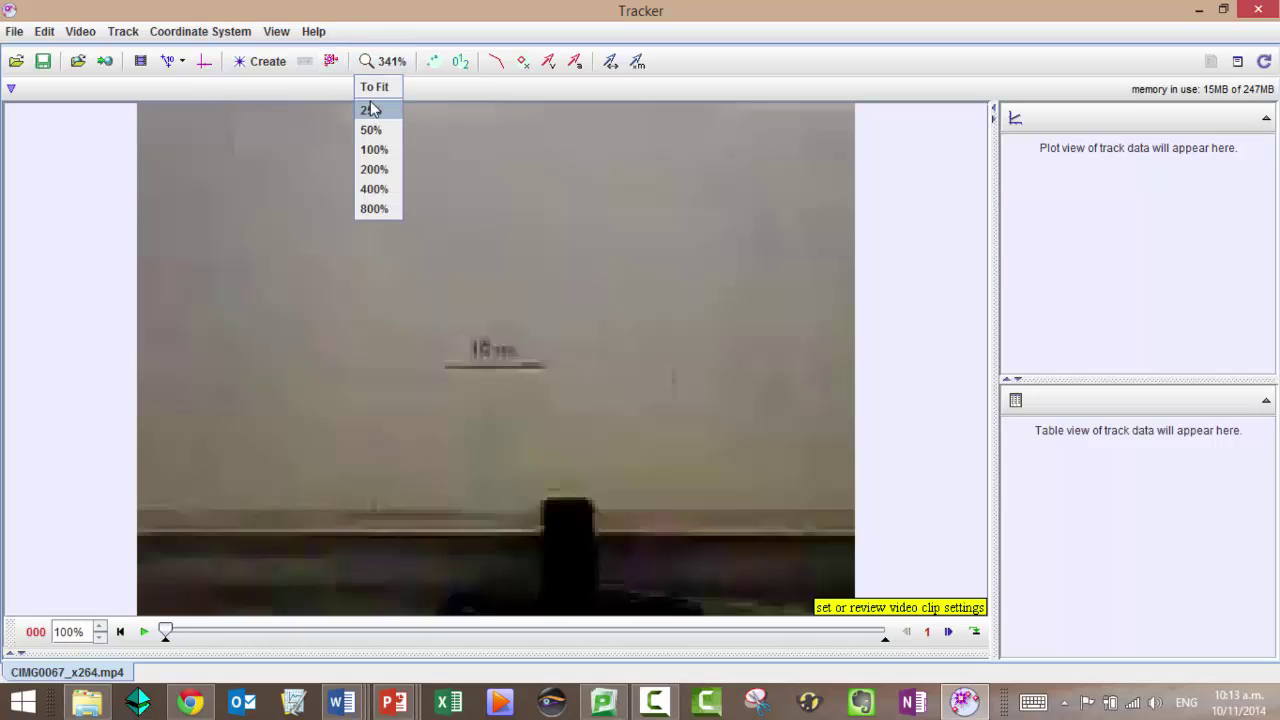
click(373, 149)
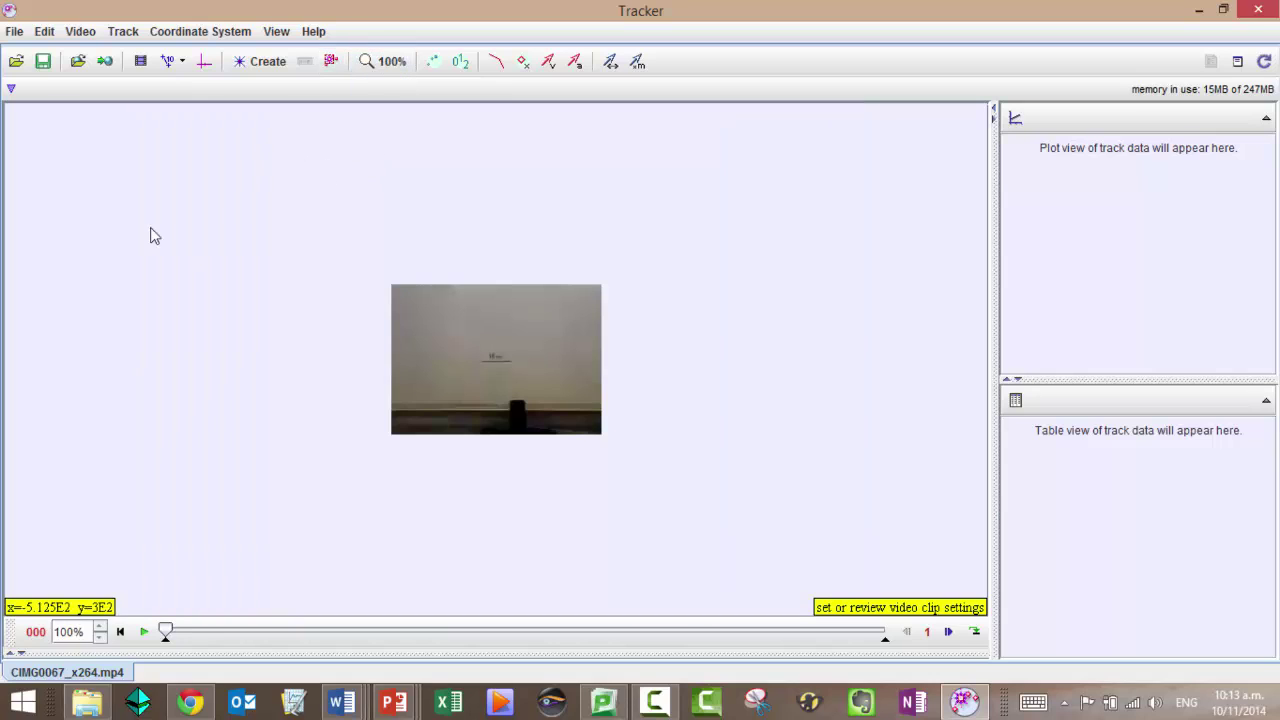
click(168, 61)
mouse_move(175, 89)
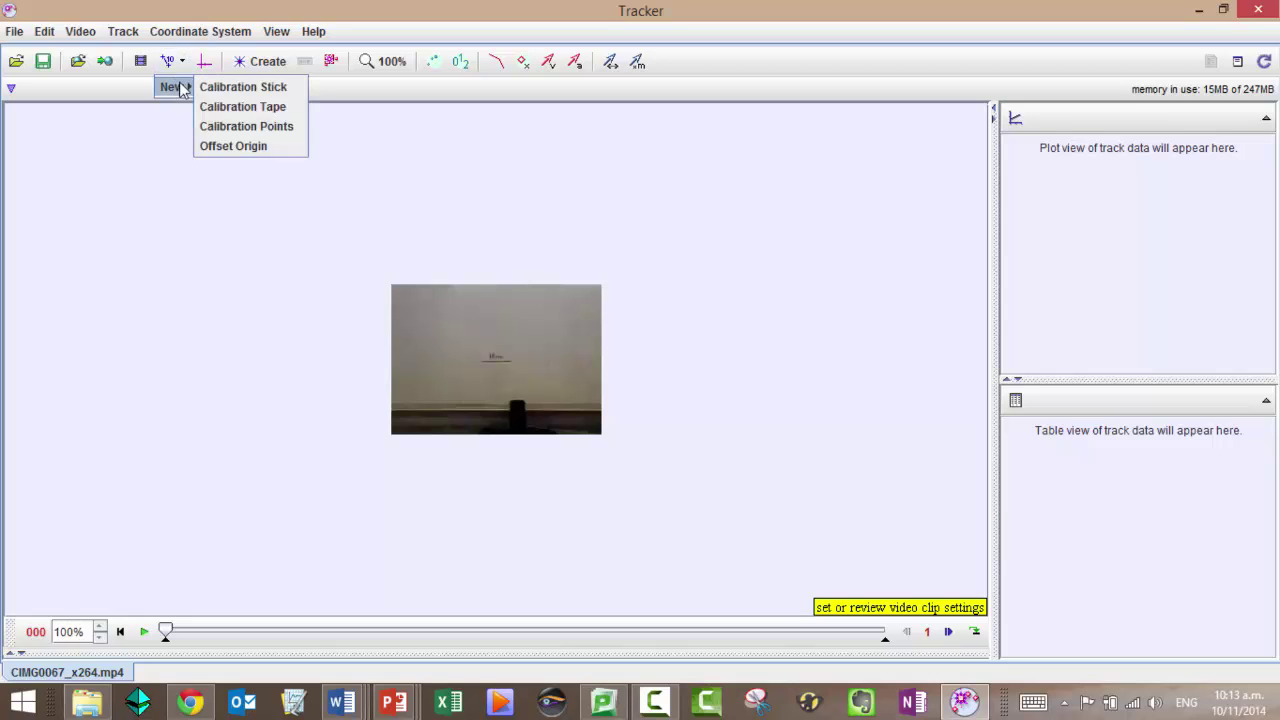
click(227, 10)
click(205, 61)
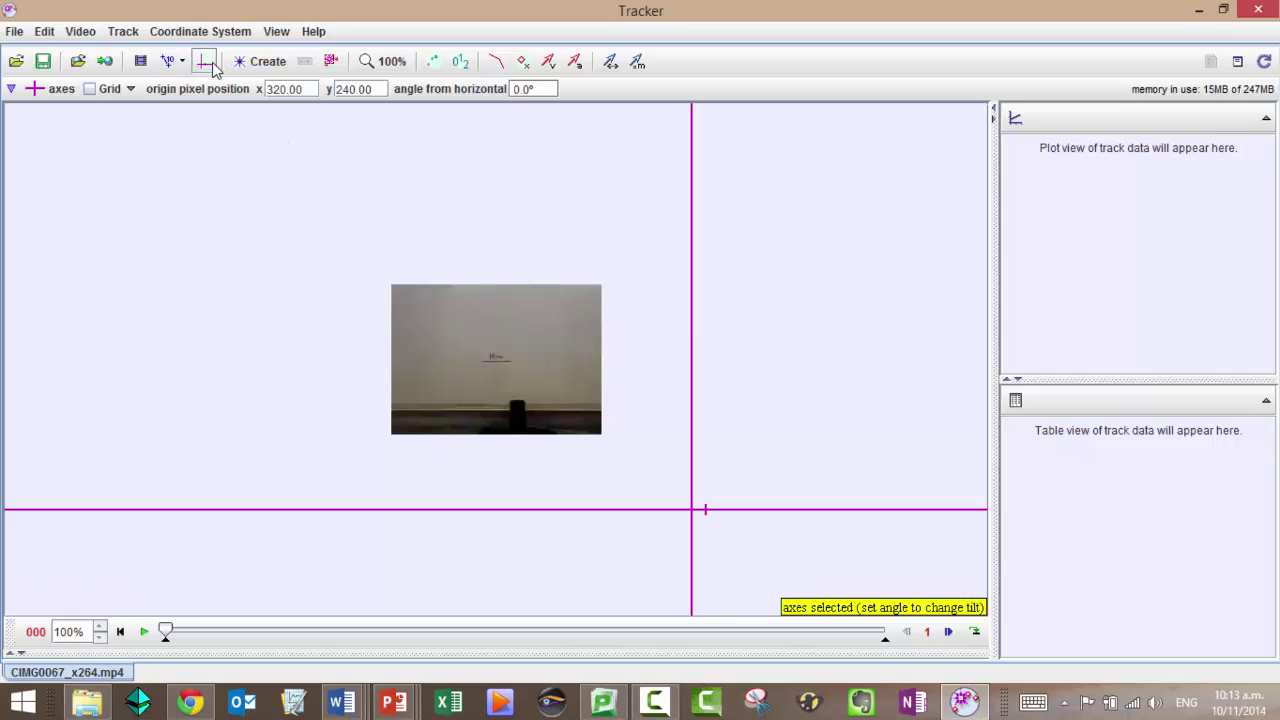
drag(692, 510, 447, 385)
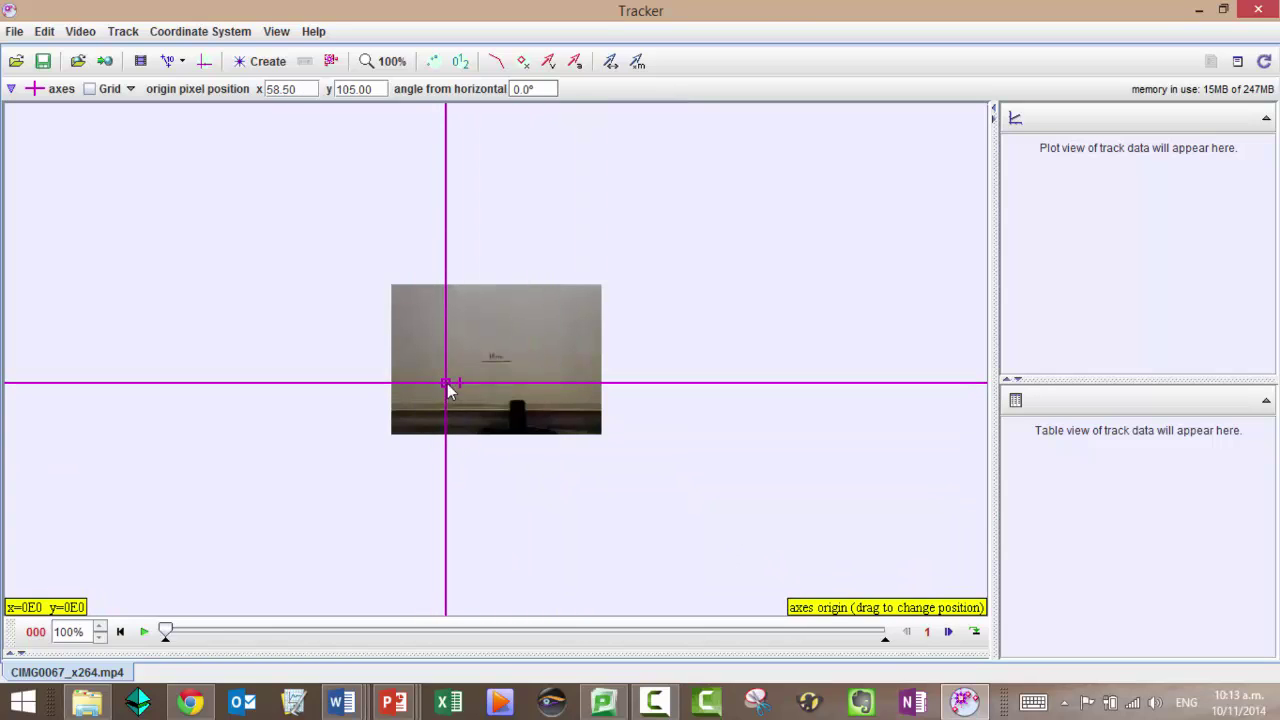
Set the clip's frame rate to 480 frames per second and its step size to 10, and apply the clip settings.
click(141, 62)
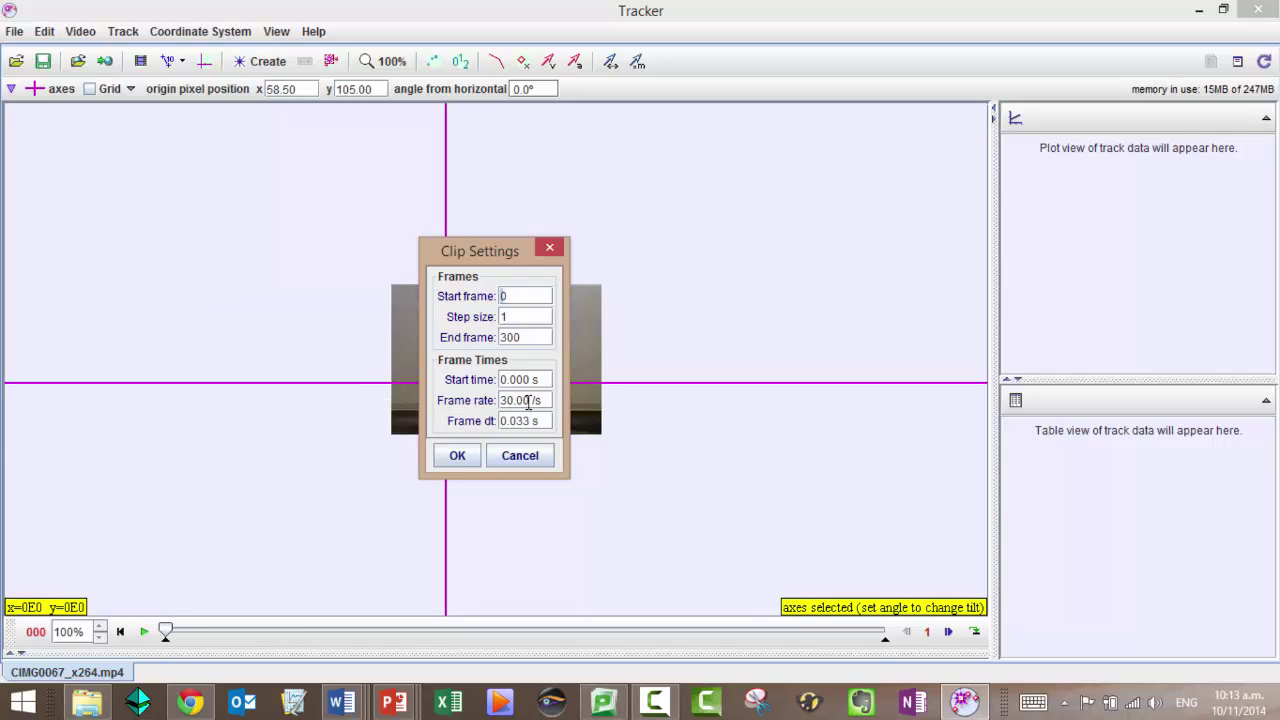
click(497, 400)
text(48)
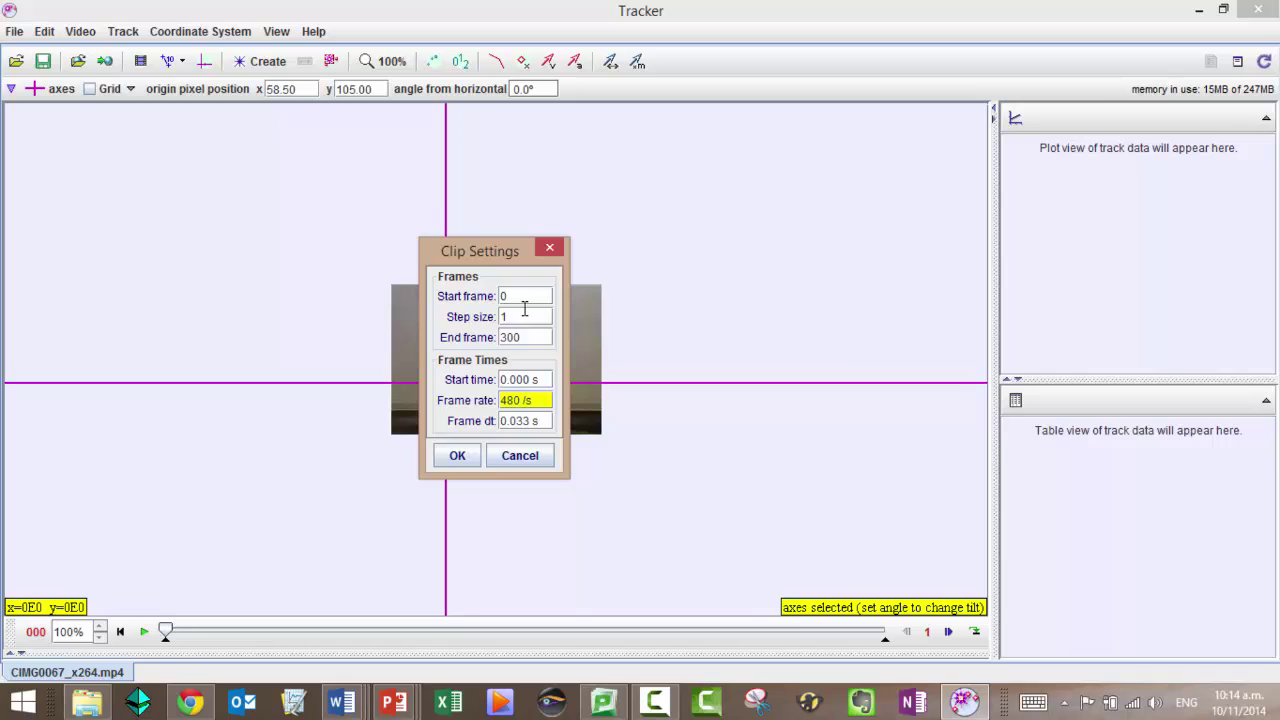
click(521, 315)
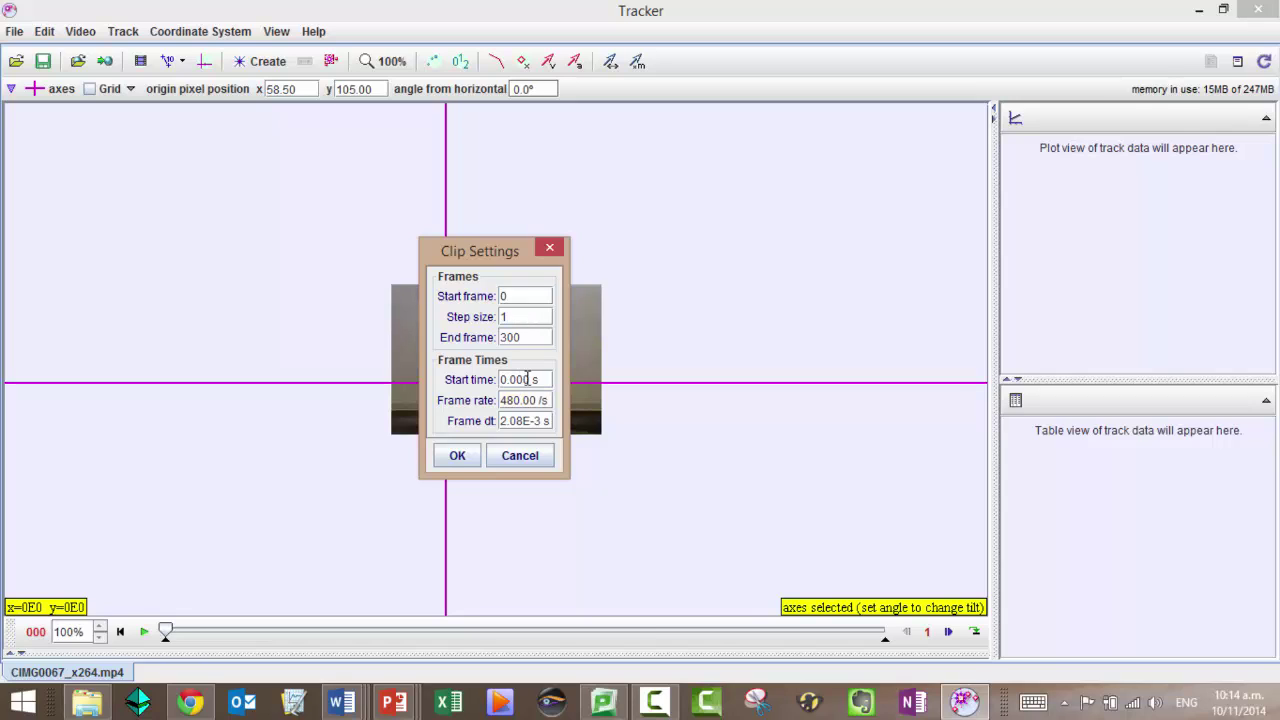
text(0)
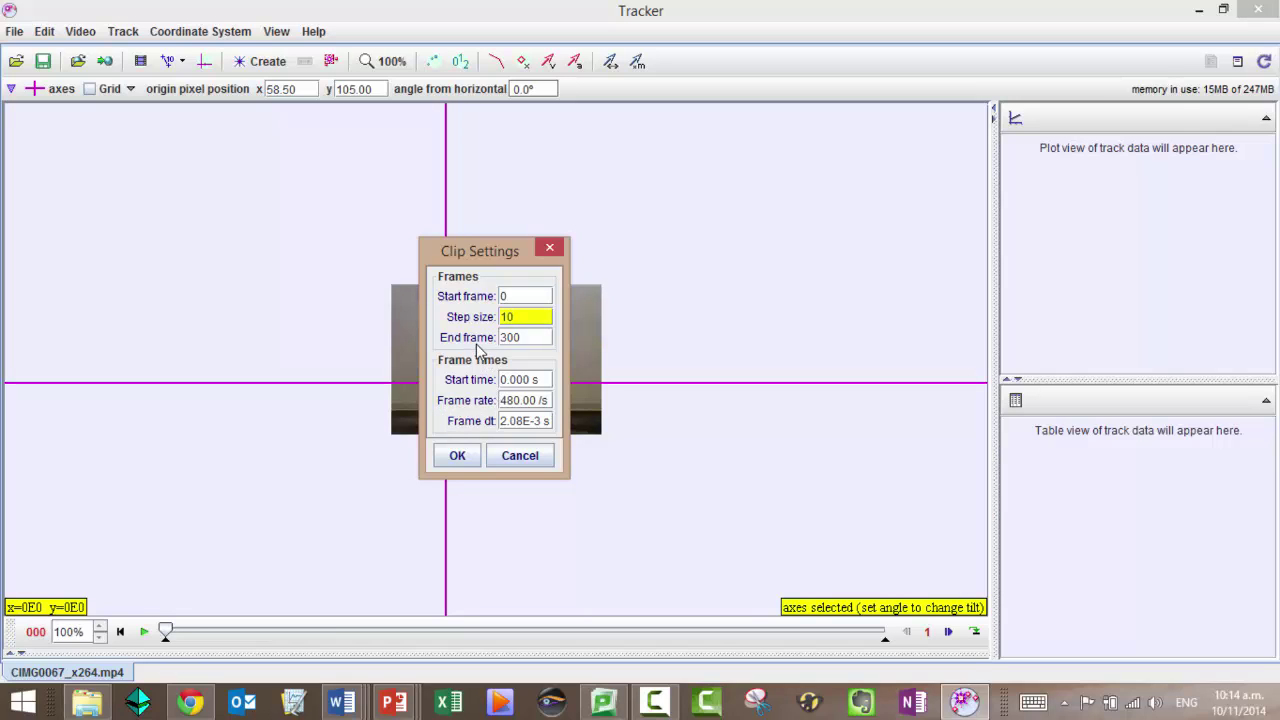
click(458, 456)
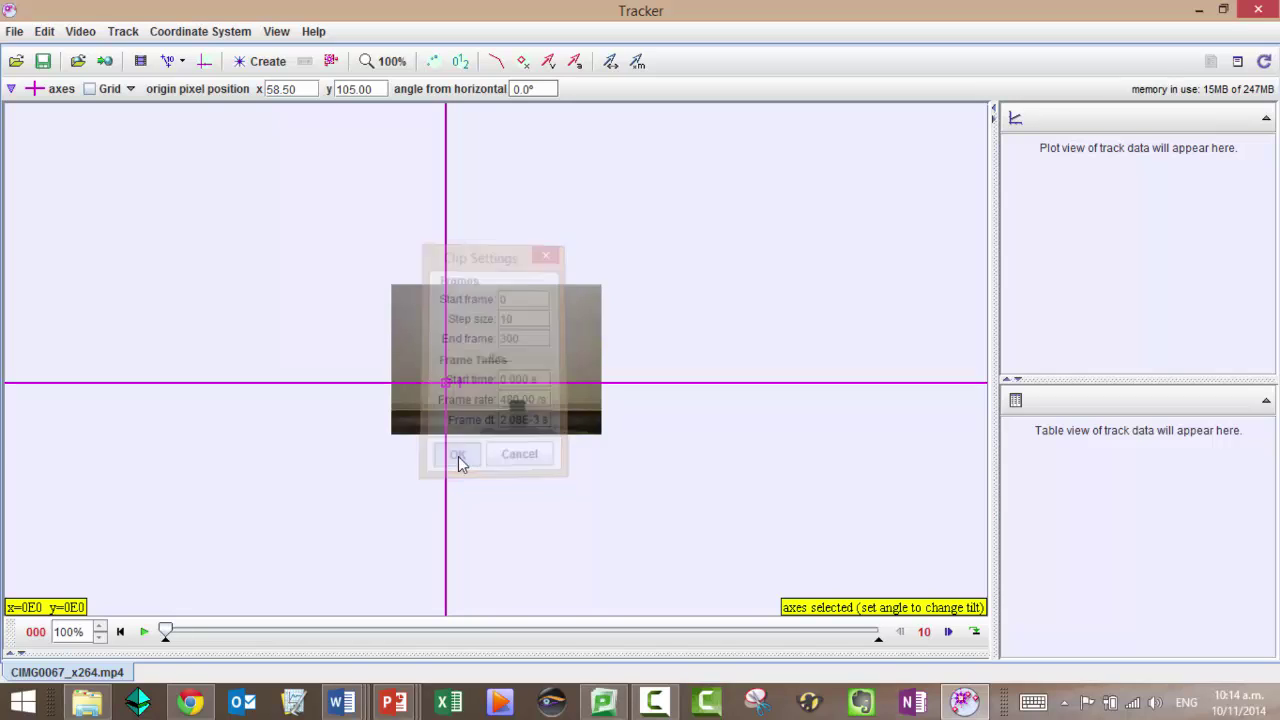
Advance the video to frame 30 and move the clip's start marker to that frame.
click(375, 61)
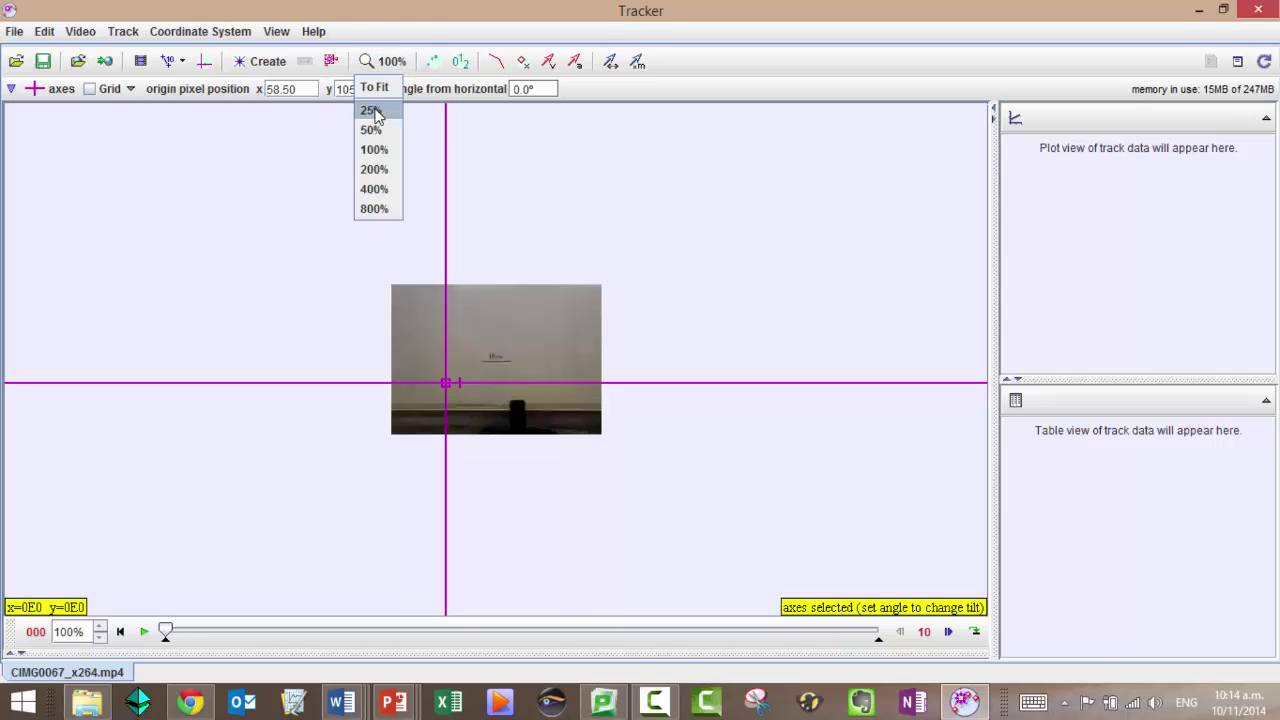
click(374, 170)
click(375, 61)
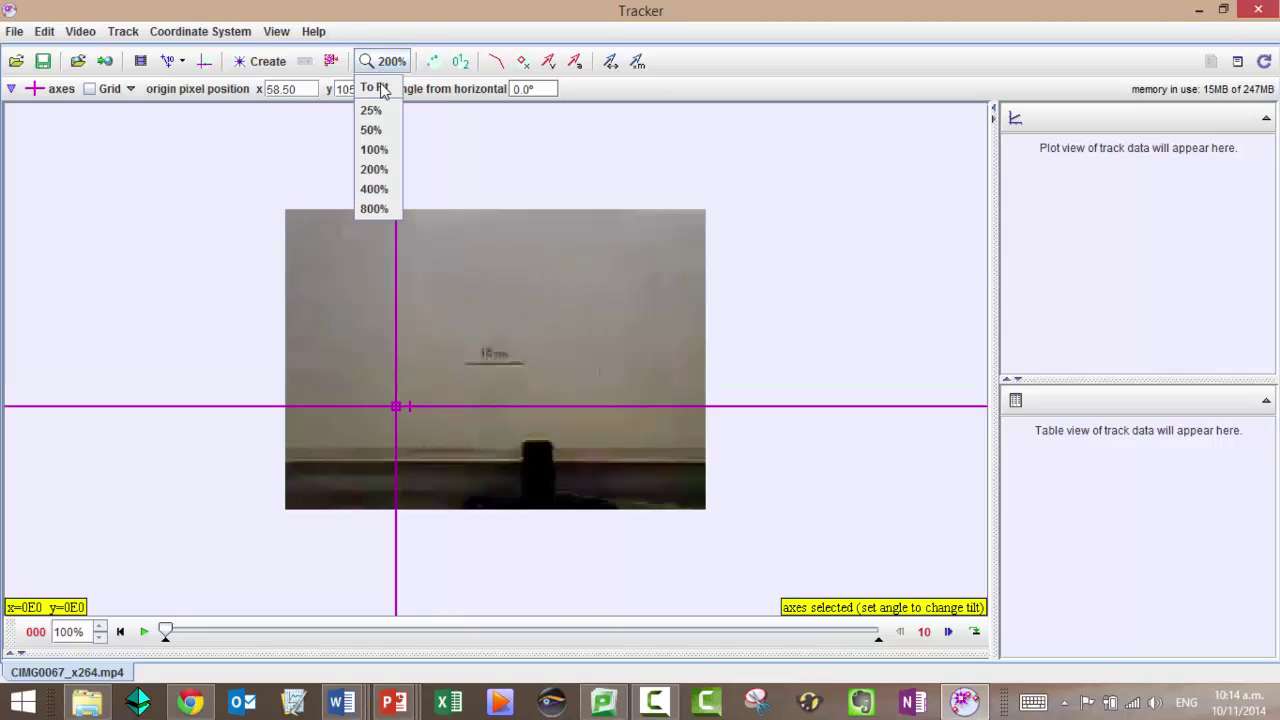
click(375, 192)
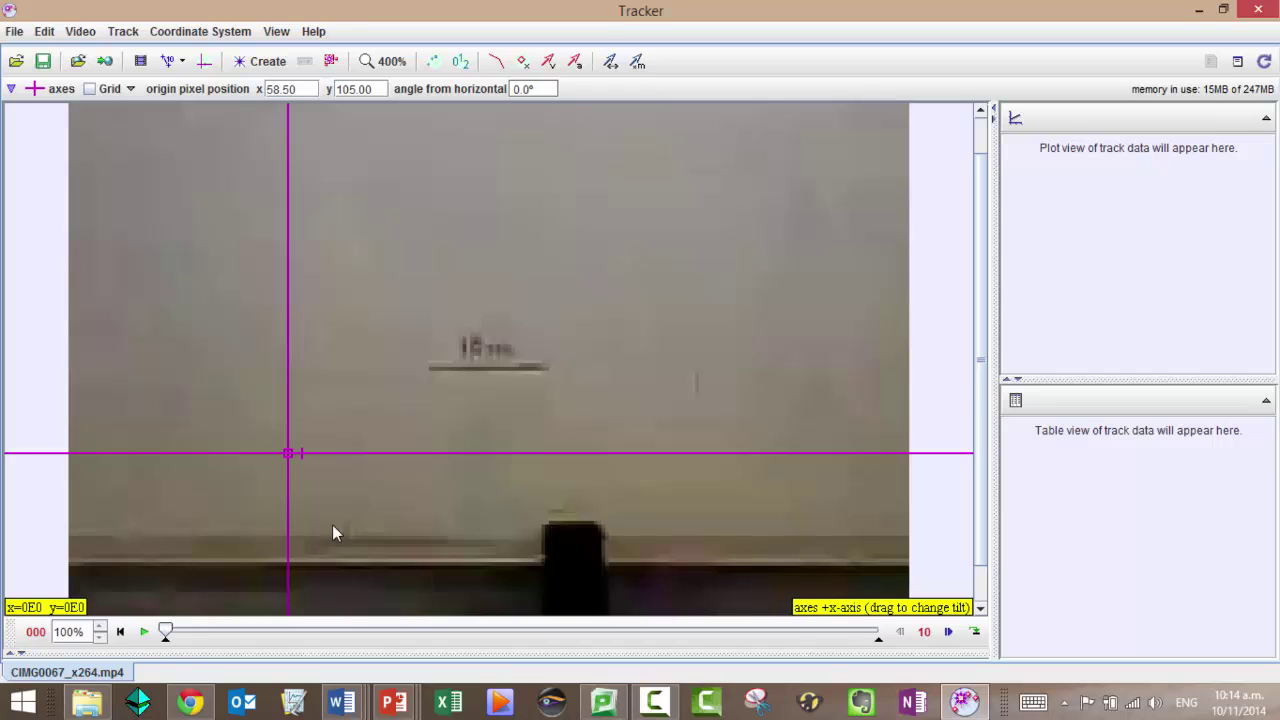
click(288, 455)
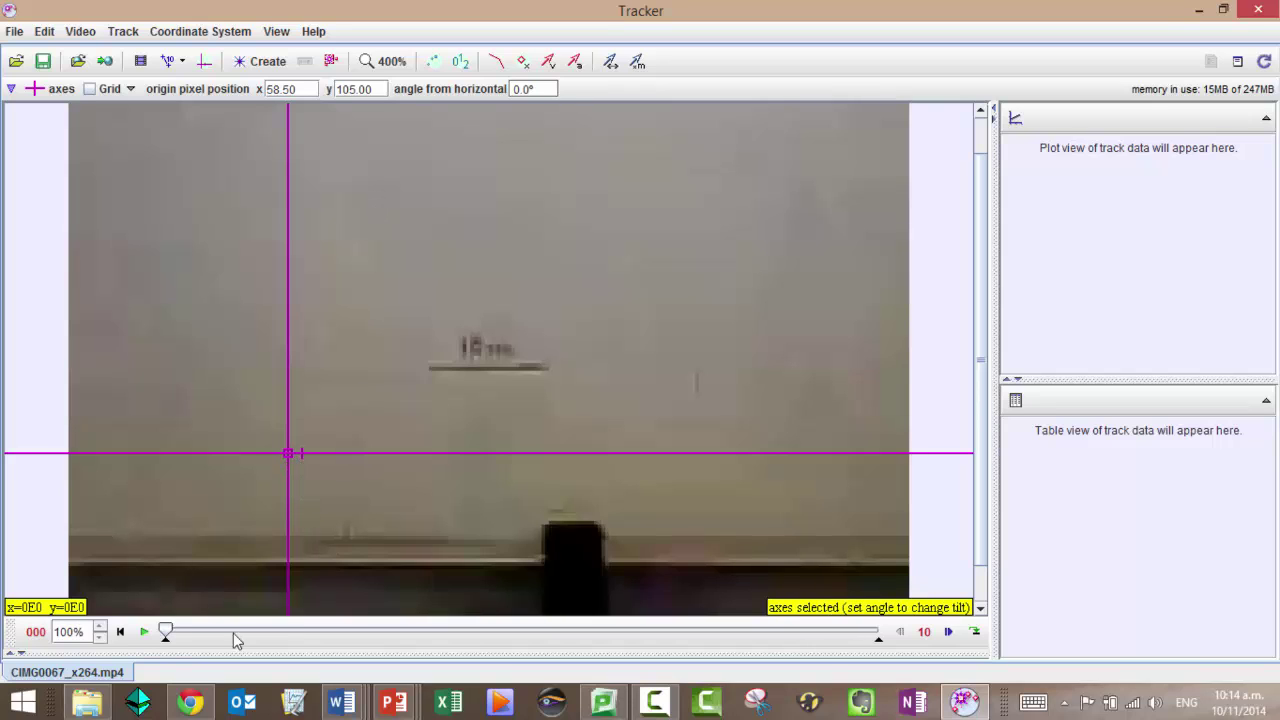
drag(167, 631, 252, 638)
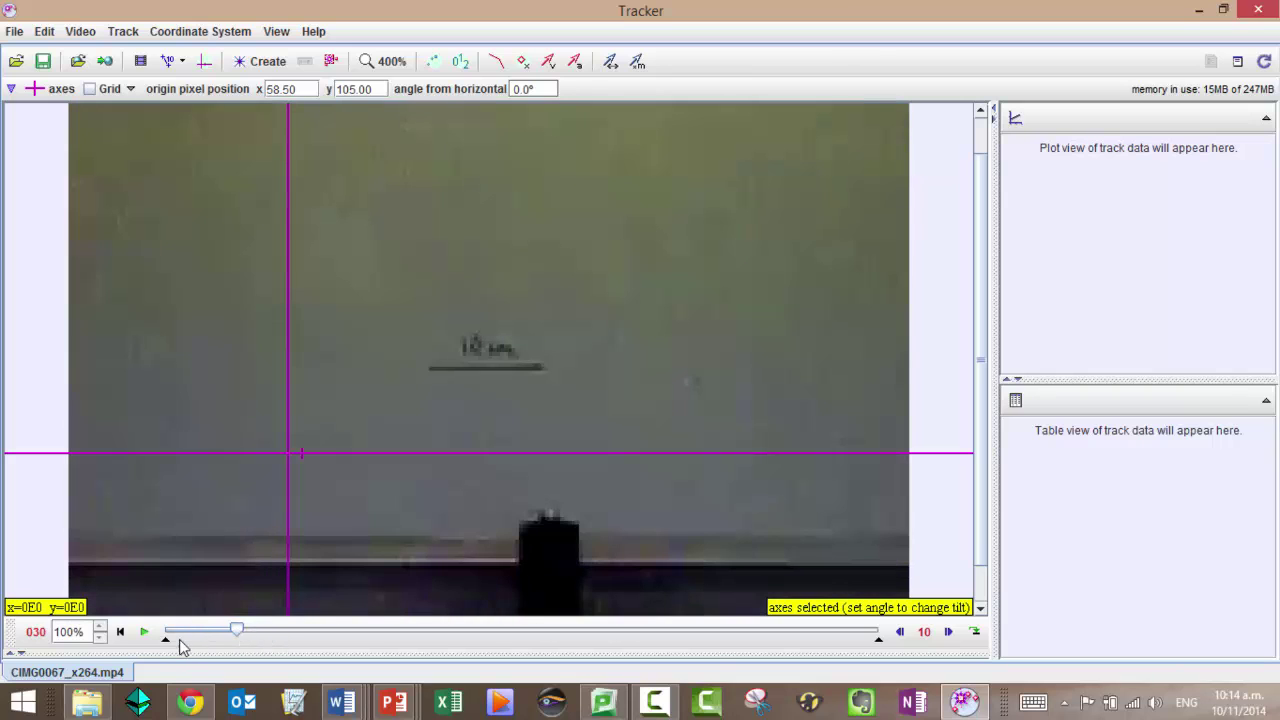
drag(166, 642, 237, 643)
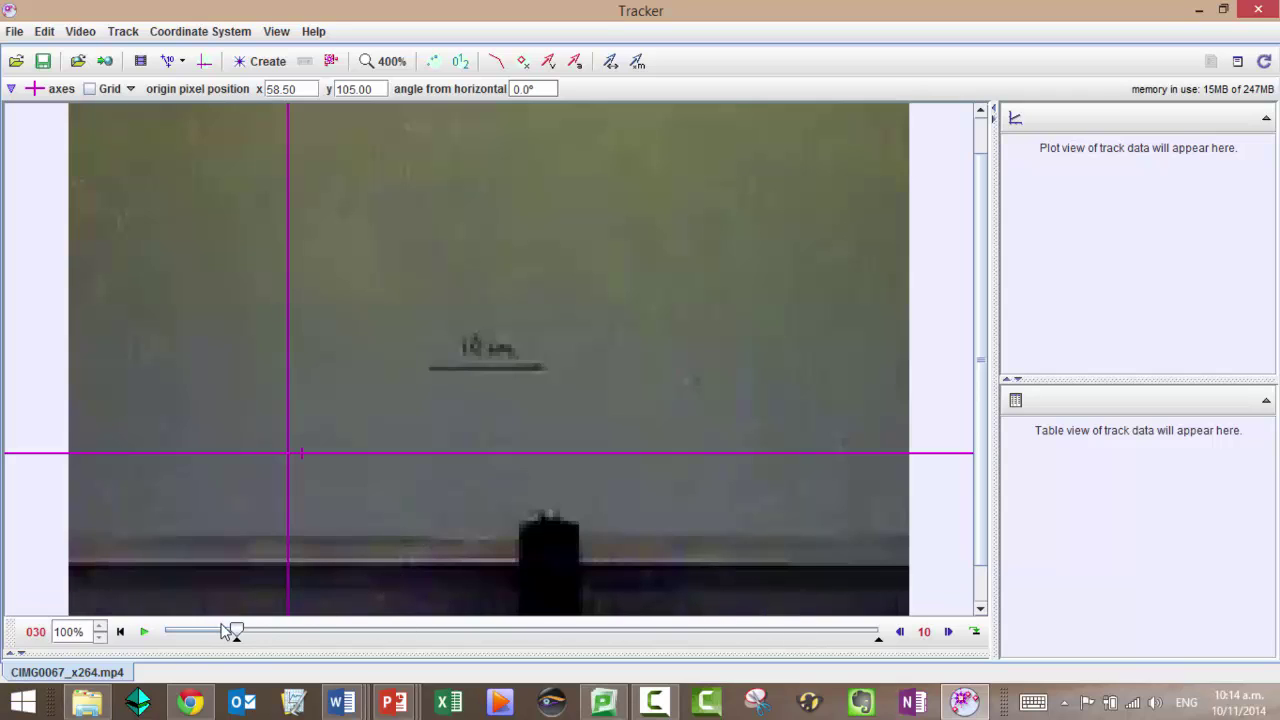
Scrub the video through to about frame 290 to review the cart's motion, and return to frame 30.
drag(237, 631, 866, 650)
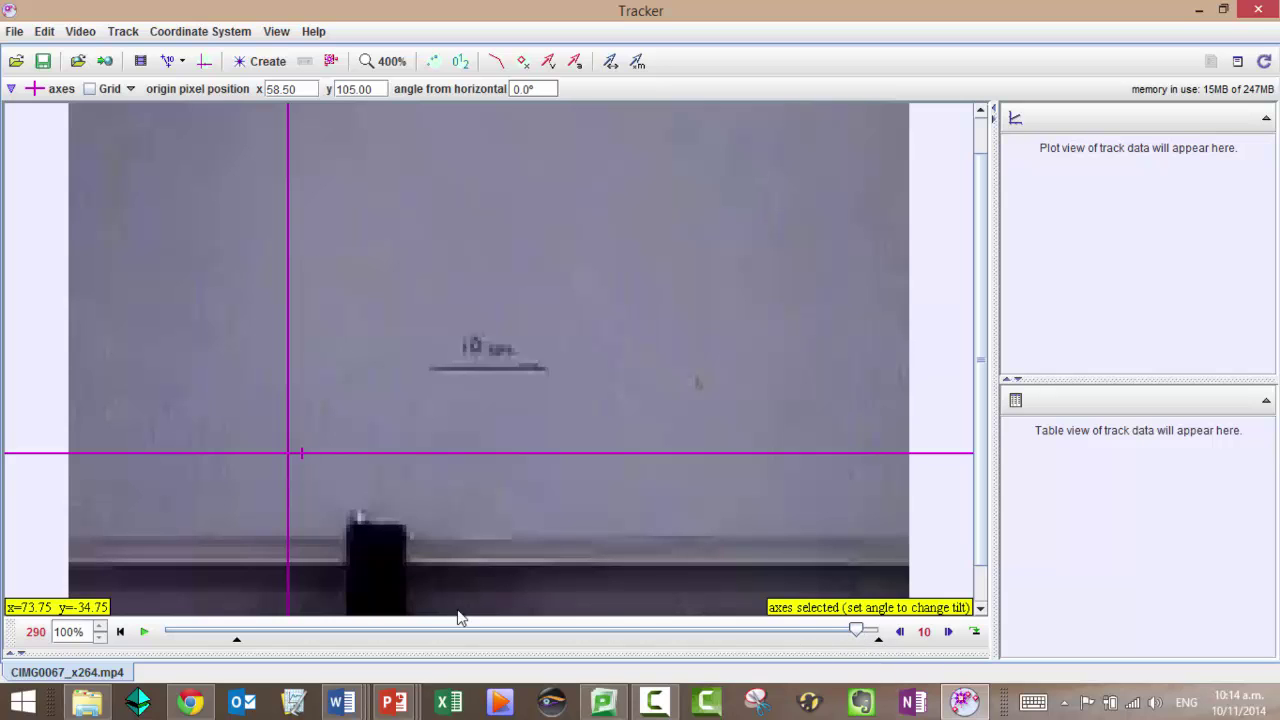
click(738, 636)
drag(738, 636, 242, 640)
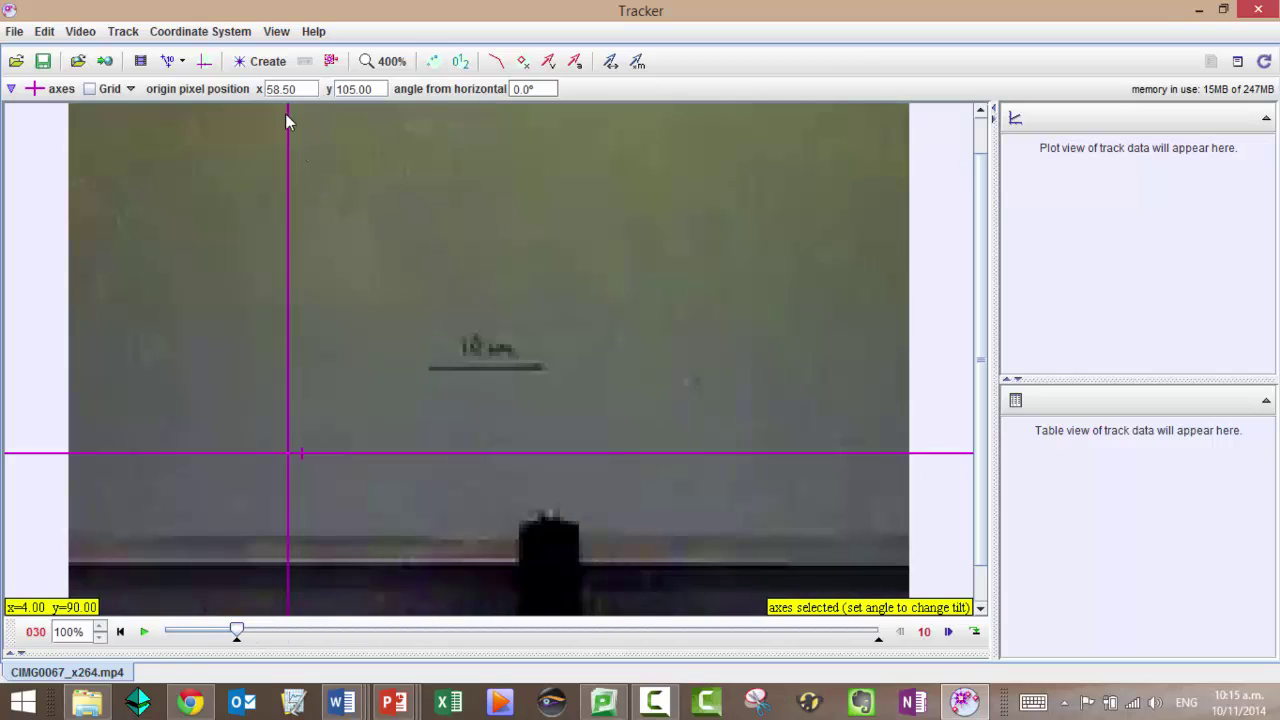
Add a calibration tape along the 10 cm reference line in the video and set its length to 0.1.
click(165, 62)
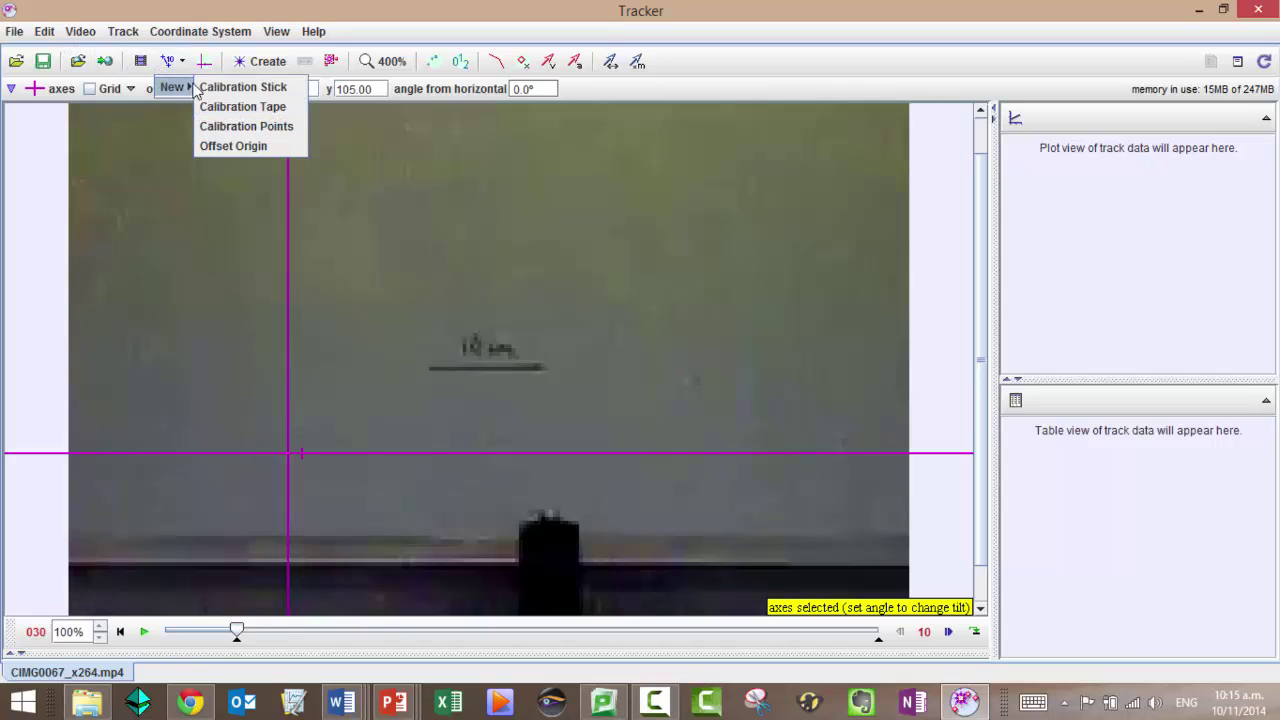
click(240, 106)
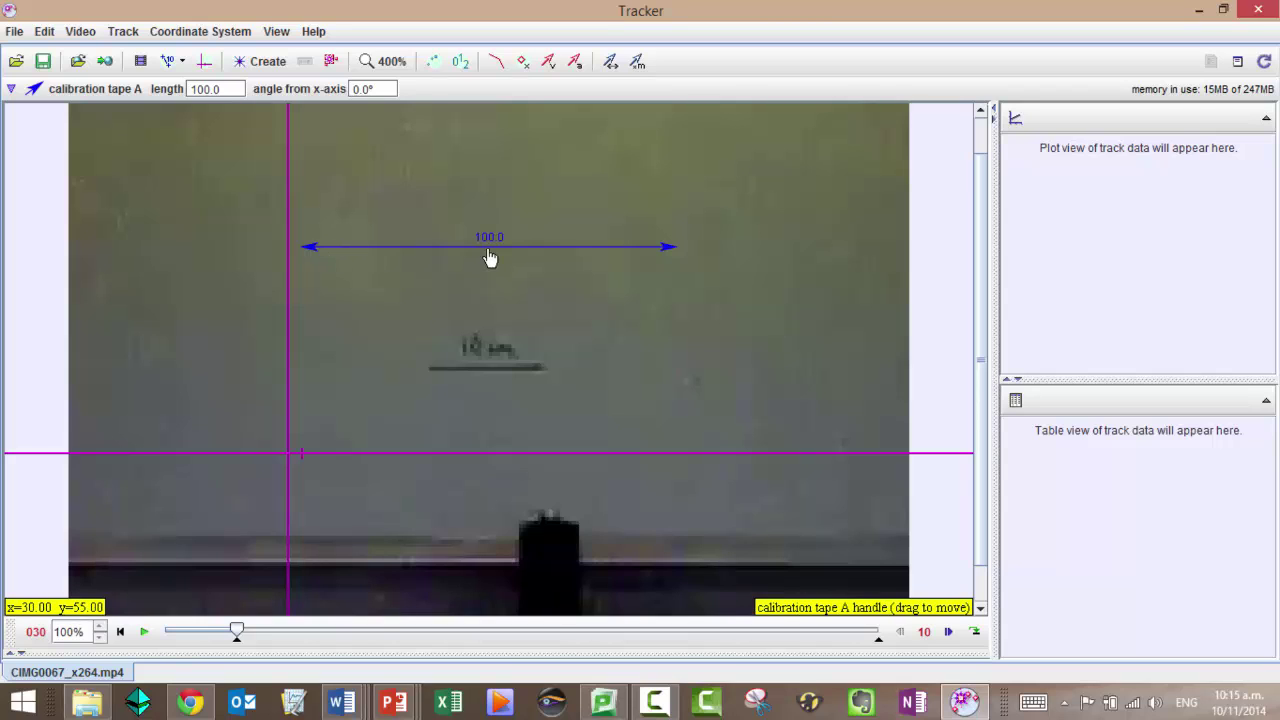
drag(500, 269, 625, 377)
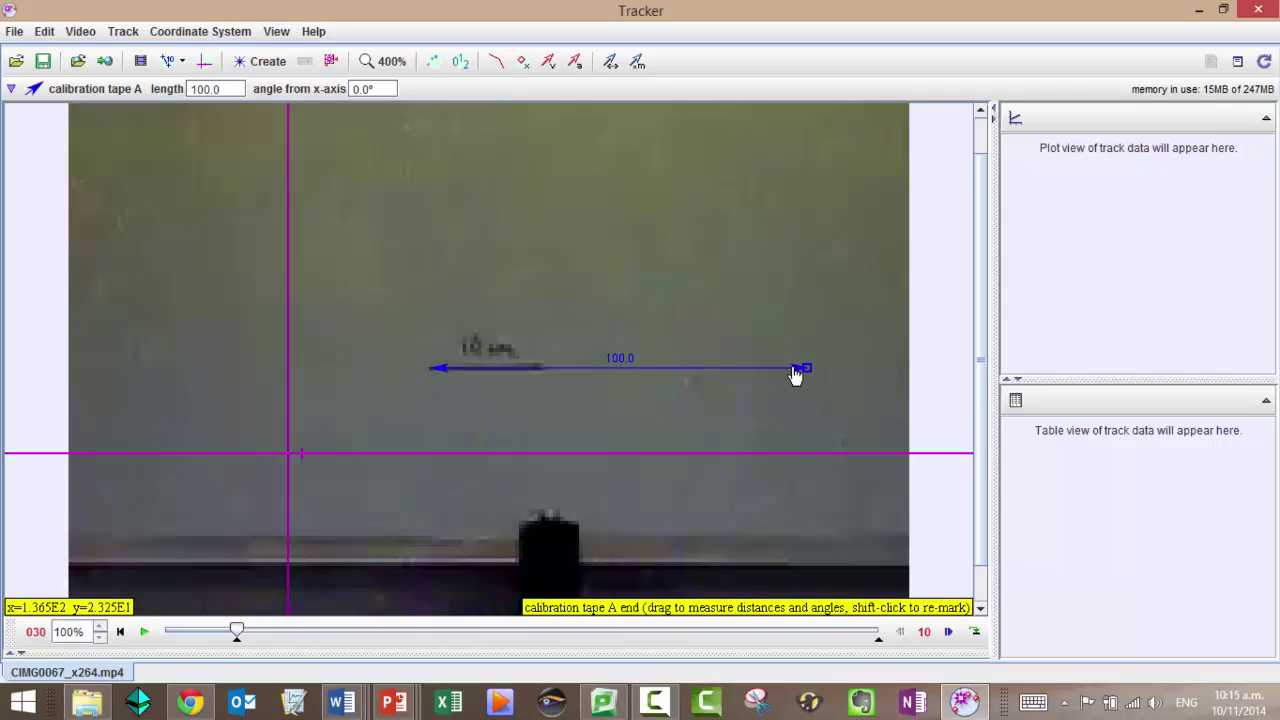
drag(797, 369, 544, 376)
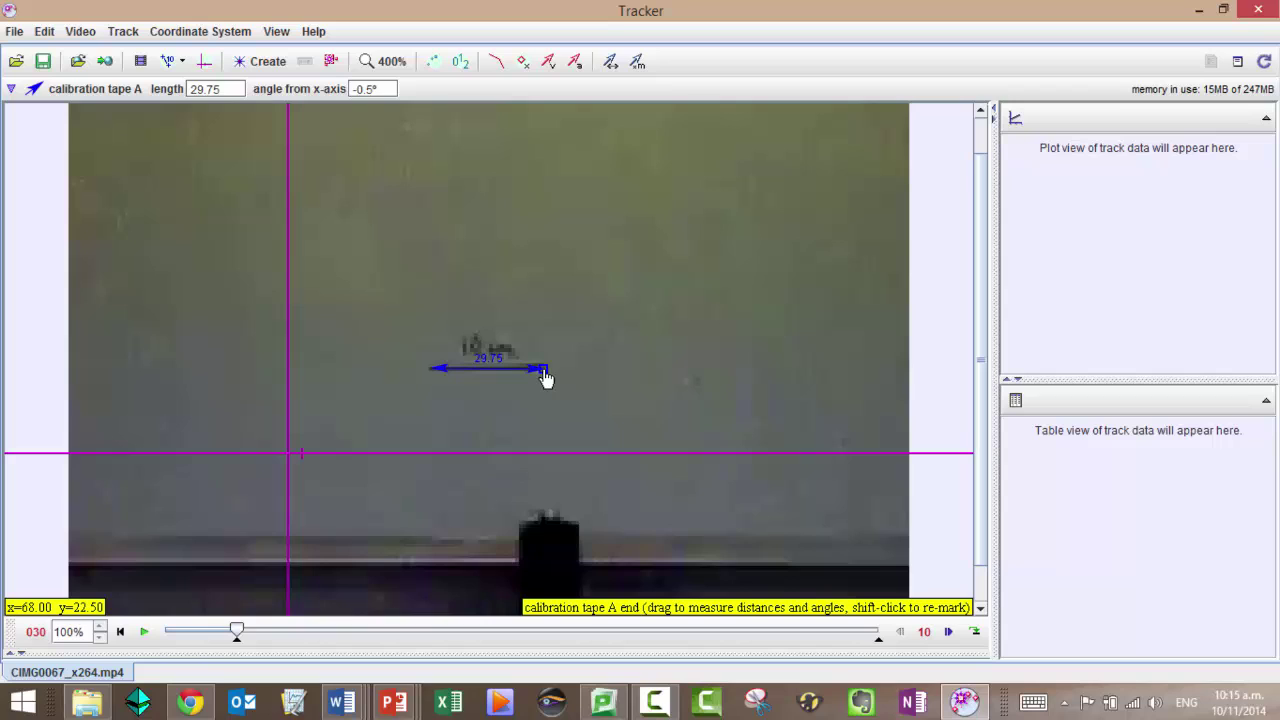
click(489, 360)
text(0.1)
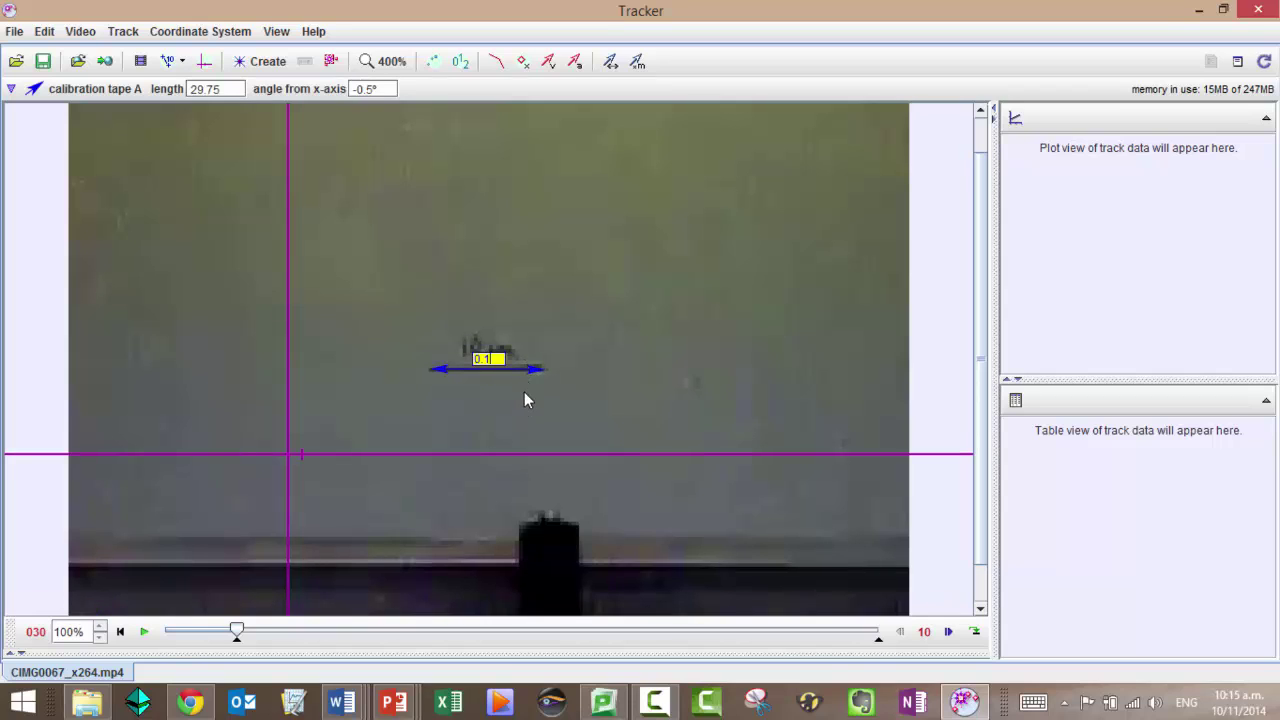
key(Return)
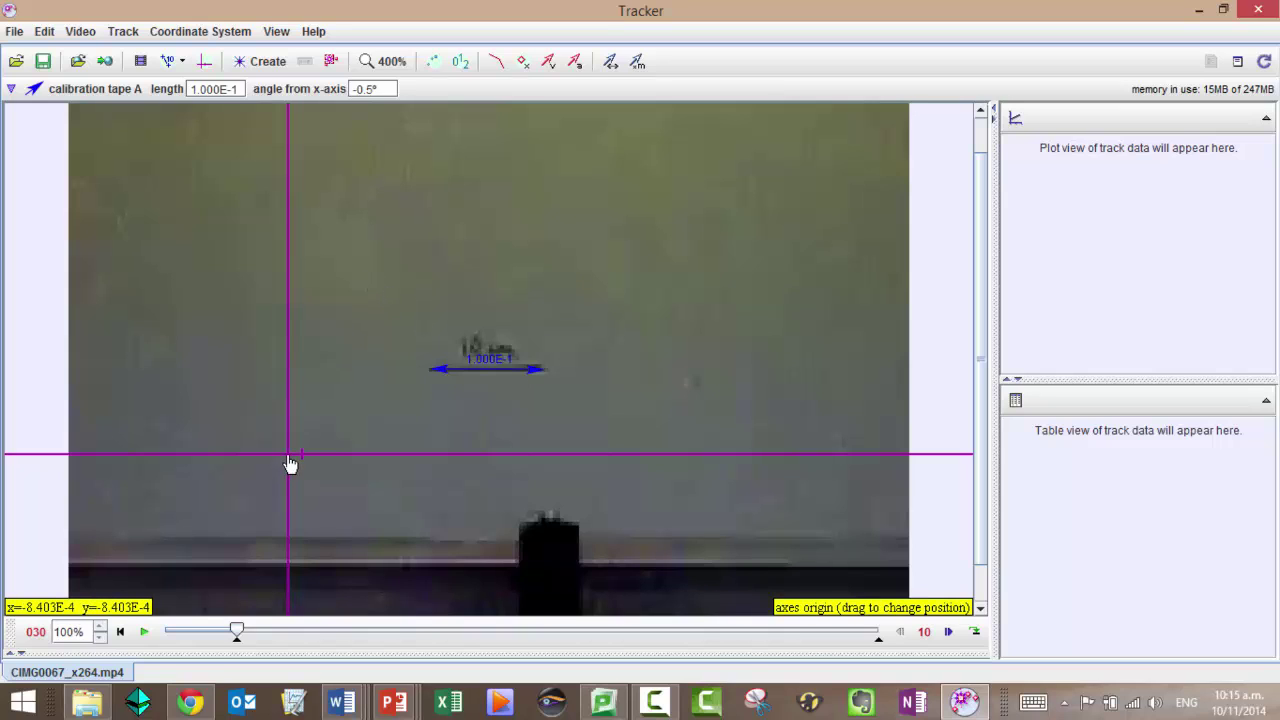
Move the axes origin to the ball atop the cart at pixel x 128, y 122, and tilt the axes to about -0.3°.
drag(289, 463, 552, 524)
drag(551, 527, 551, 528)
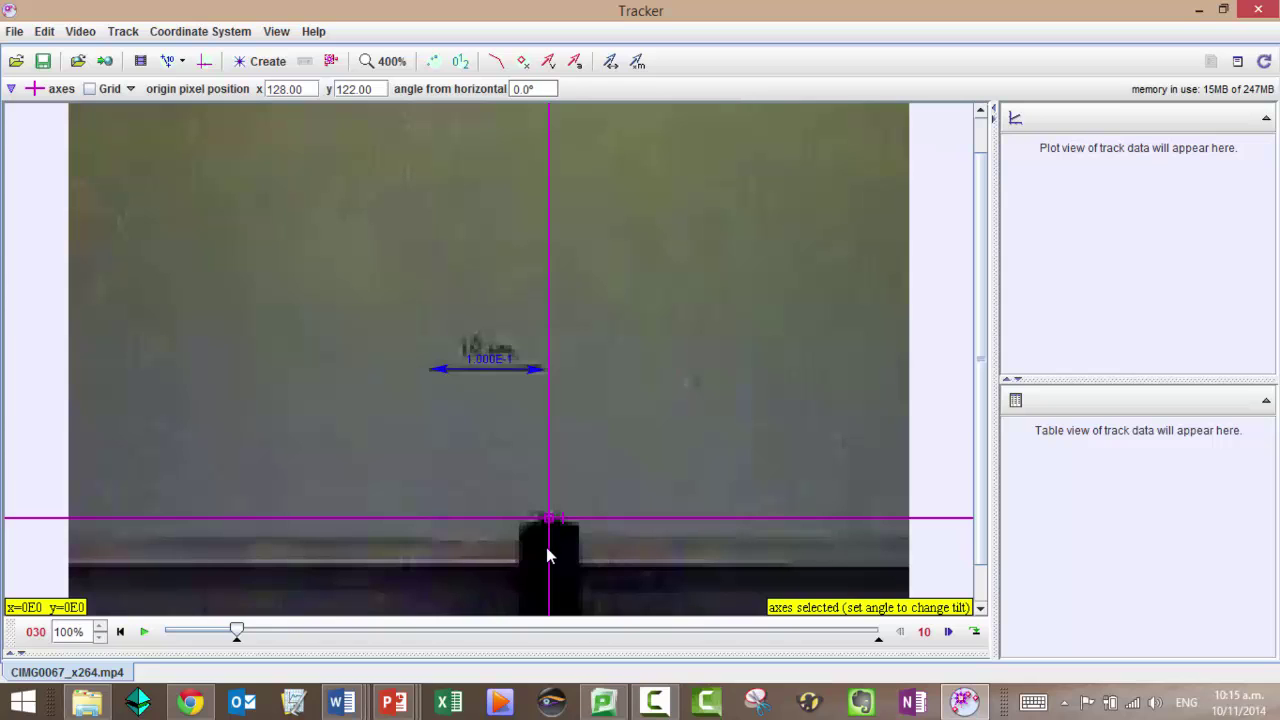
drag(566, 529, 772, 527)
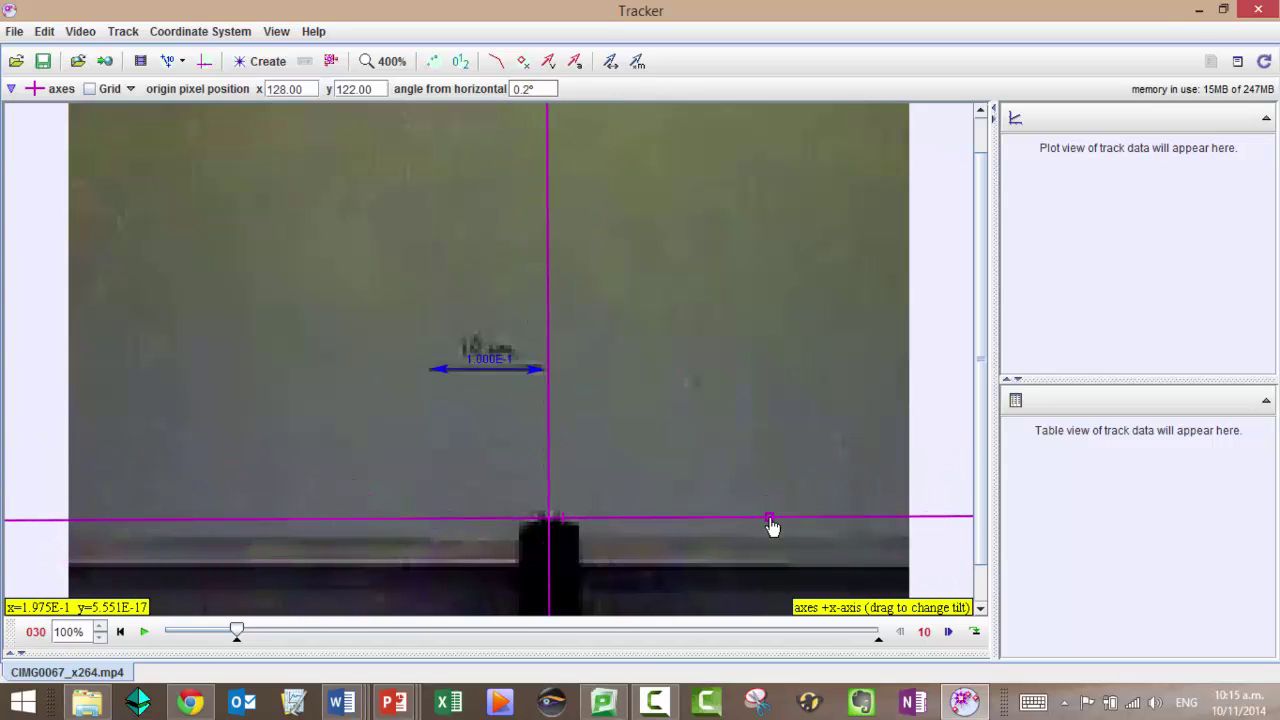
drag(772, 527, 775, 529)
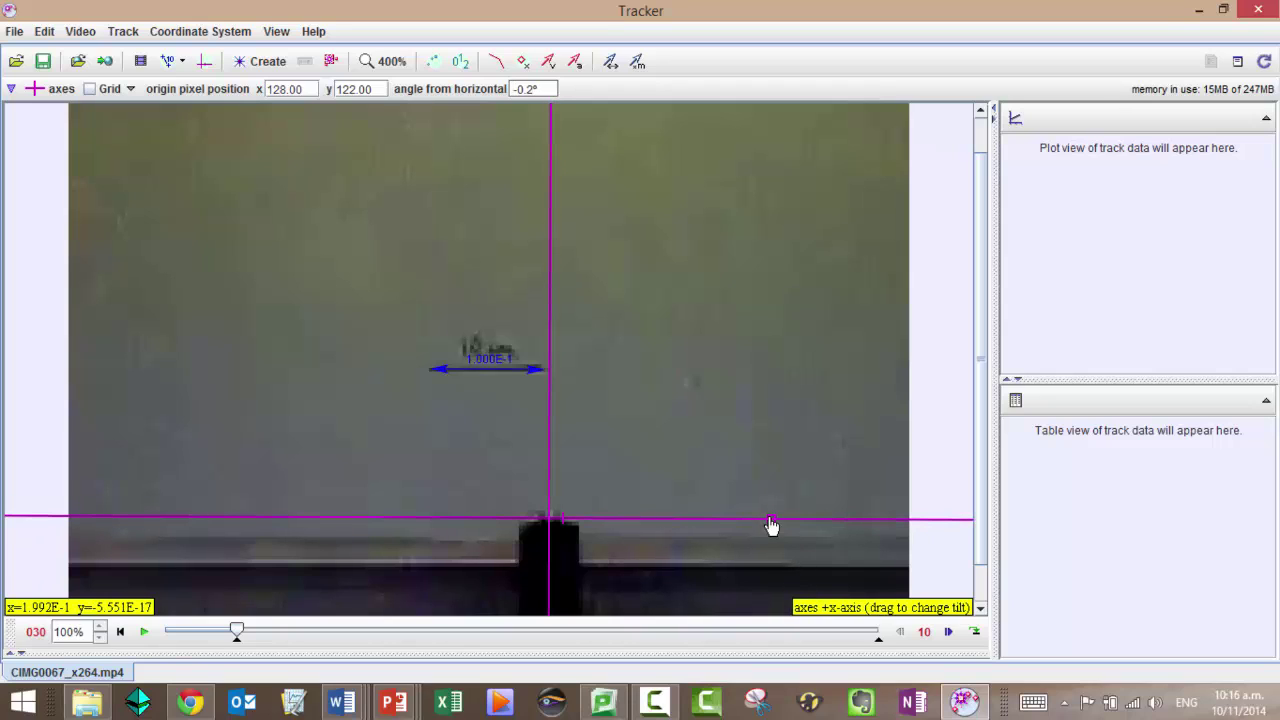
drag(771, 523, 929, 529)
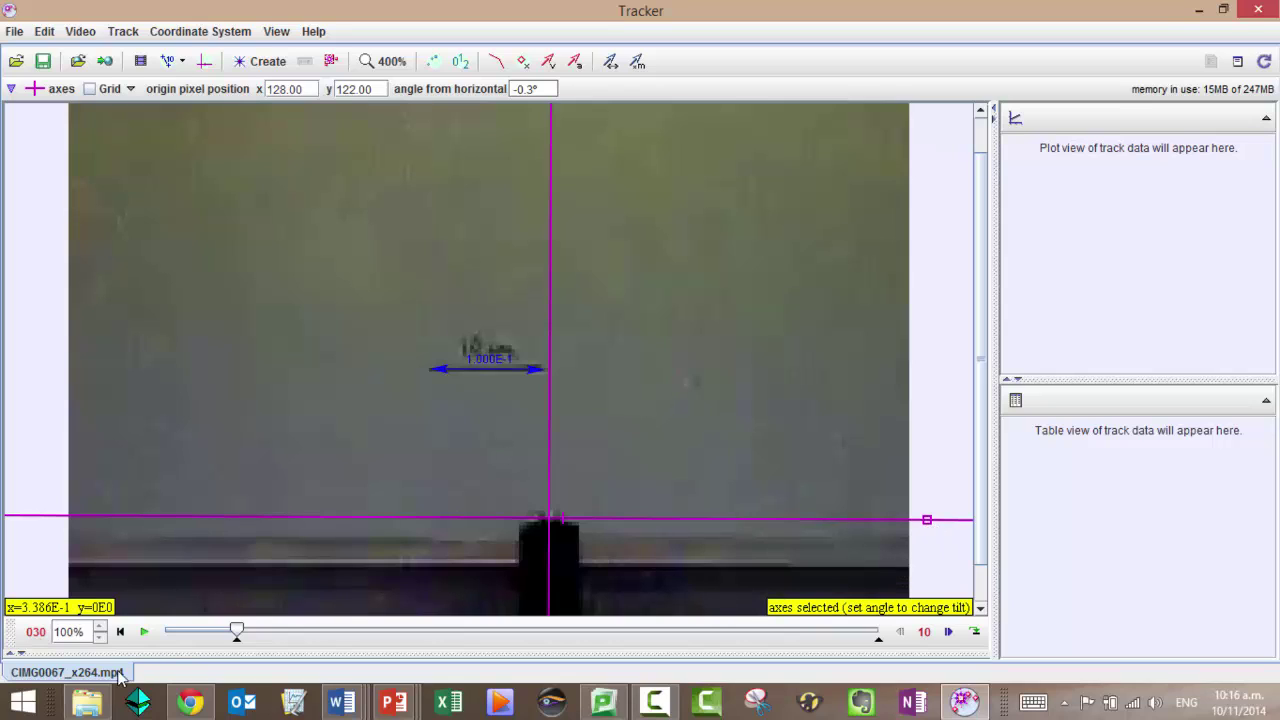
Create a point mass track and move its floating Track Control window clear of the axes settings.
click(254, 63)
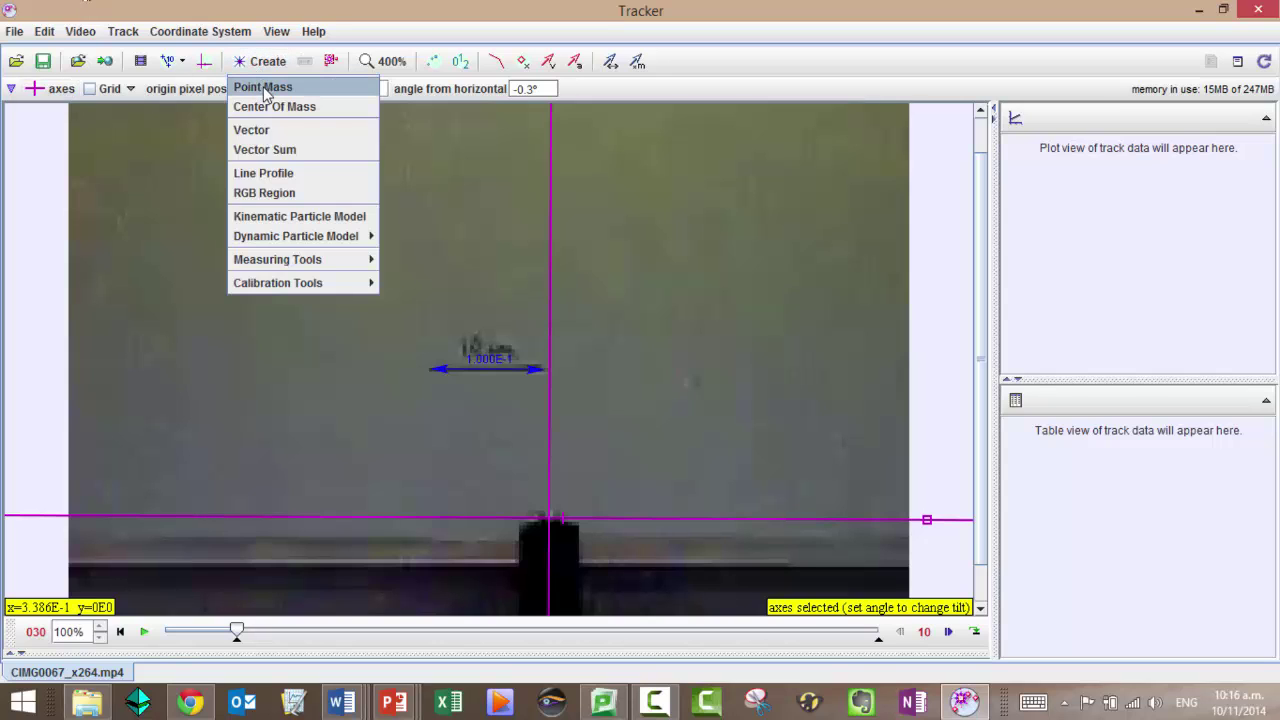
click(264, 89)
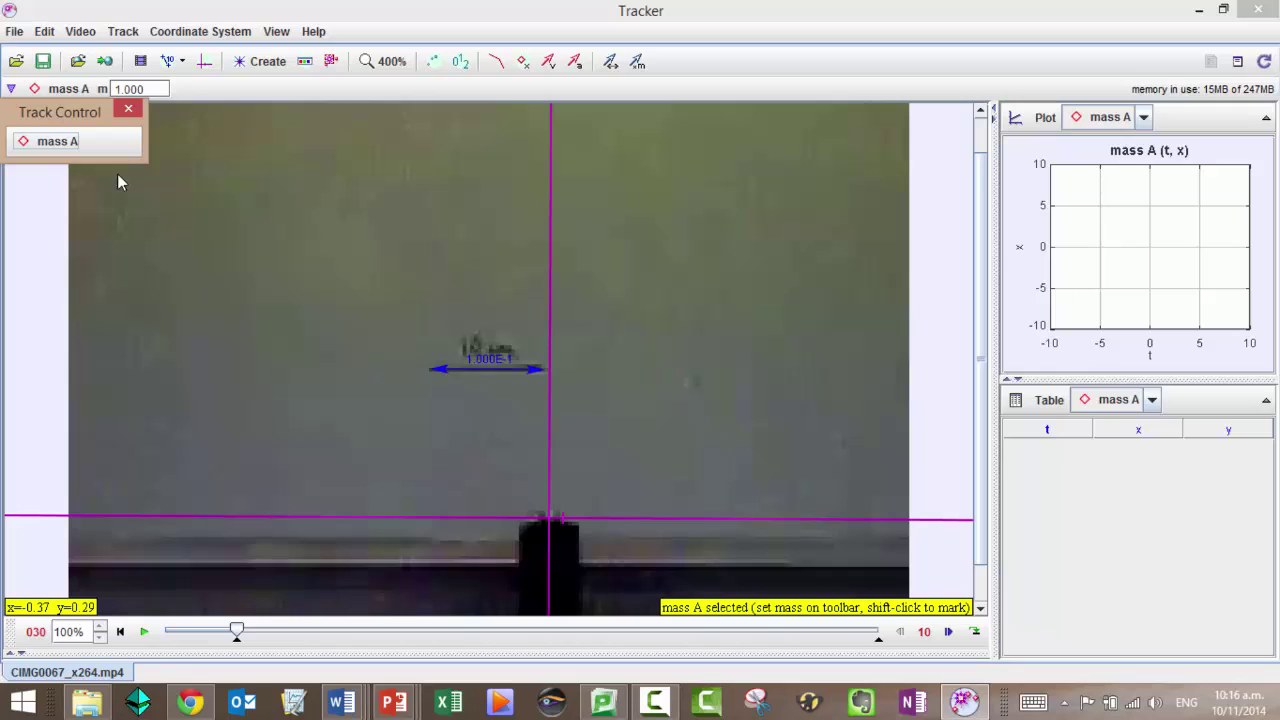
drag(82, 106, 181, 143)
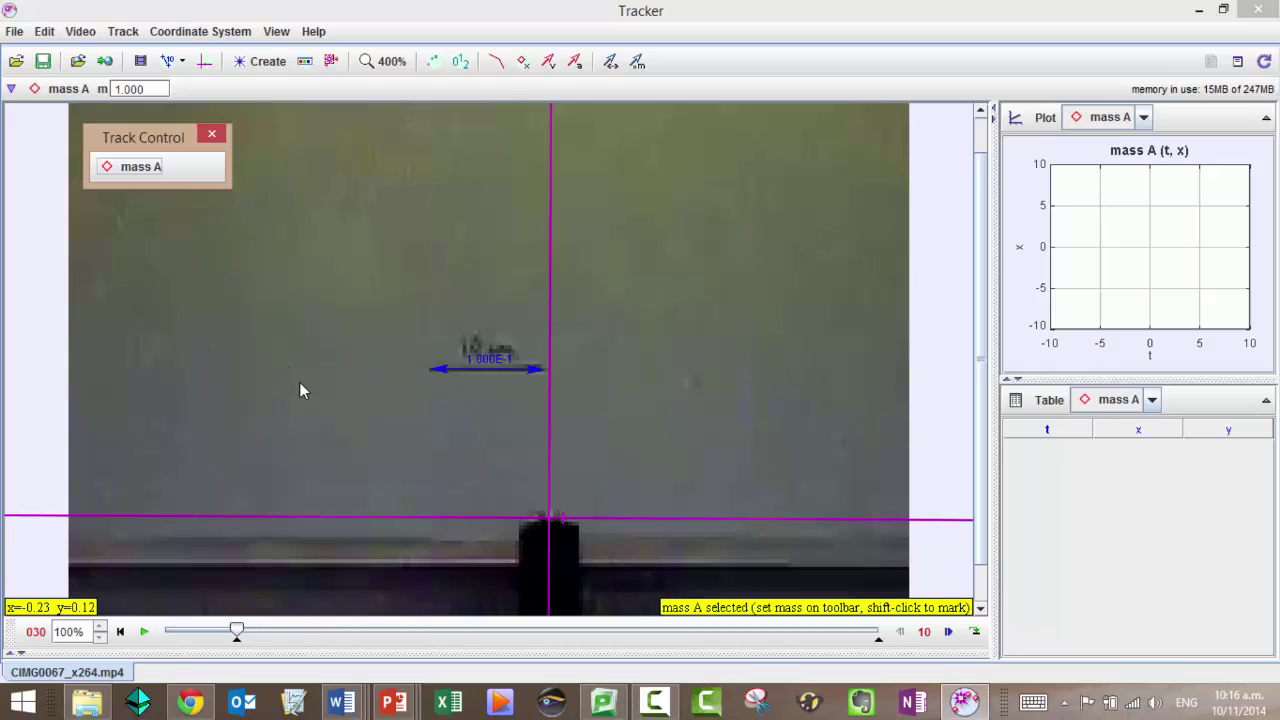
Mark the launched ball's position for mass A in every tenth frame from frame 30 to frame 280.
click(370, 422)
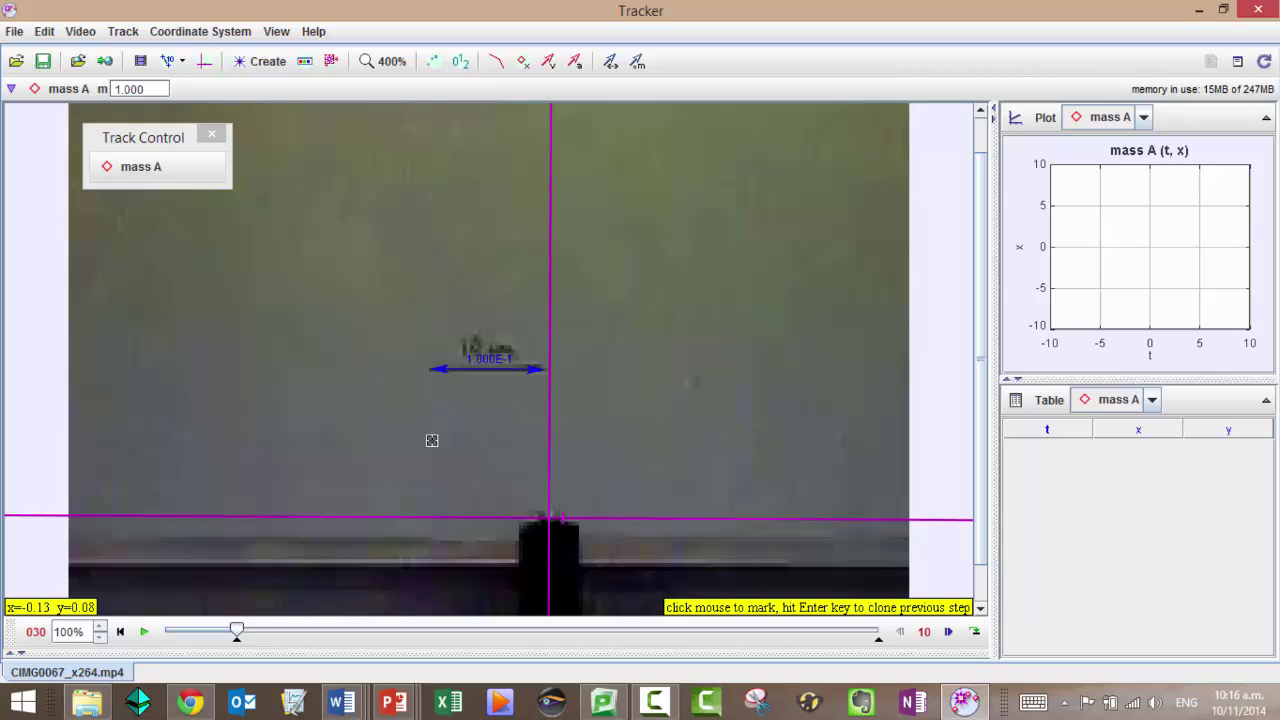
click(549, 517)
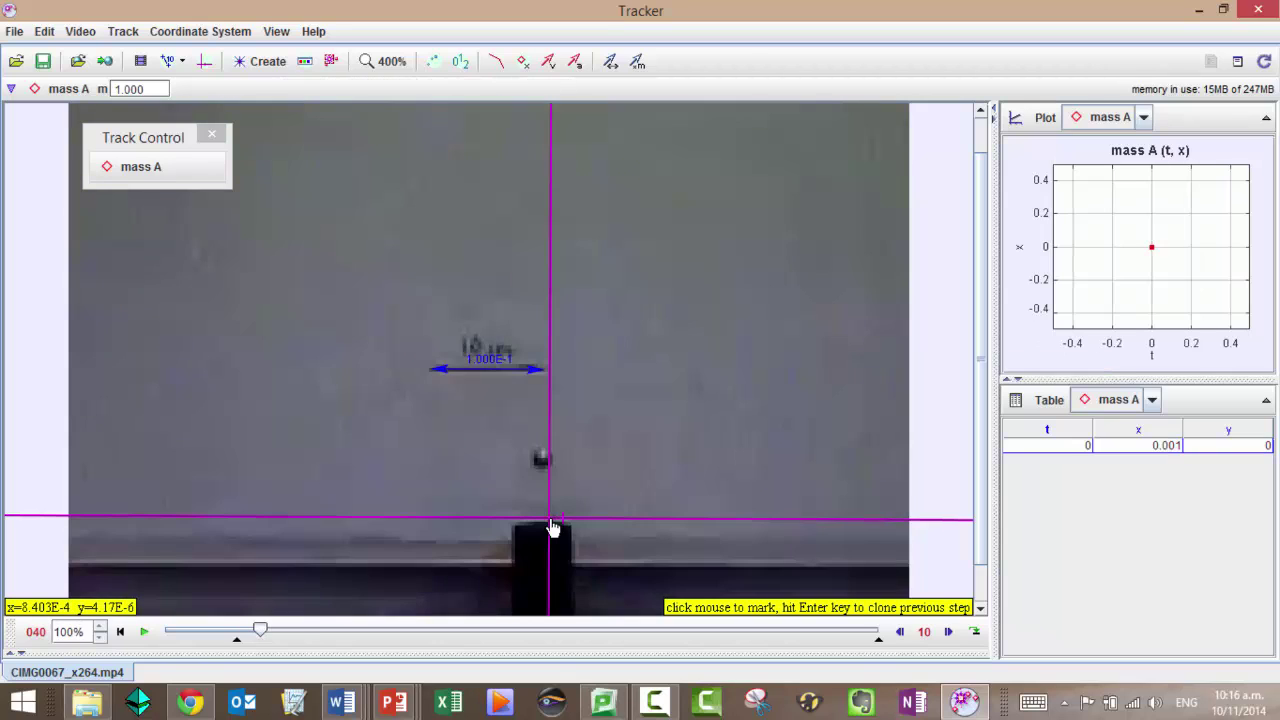
click(542, 456)
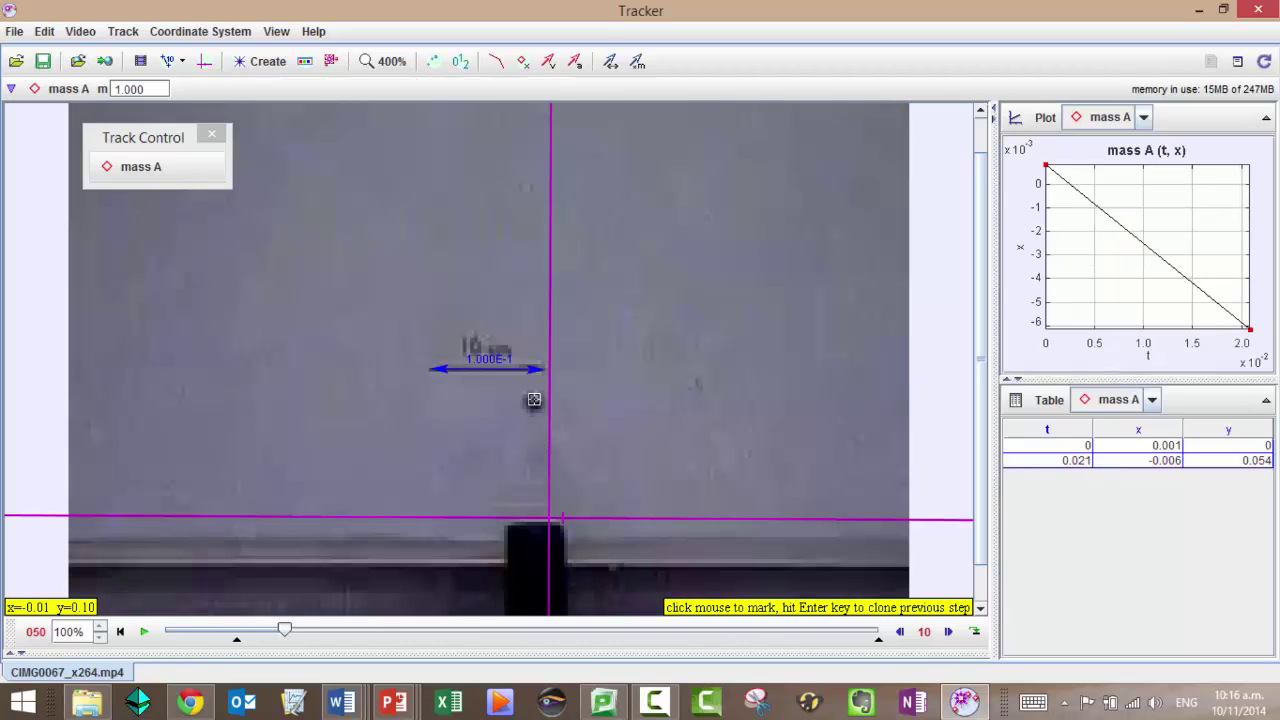
click(535, 401)
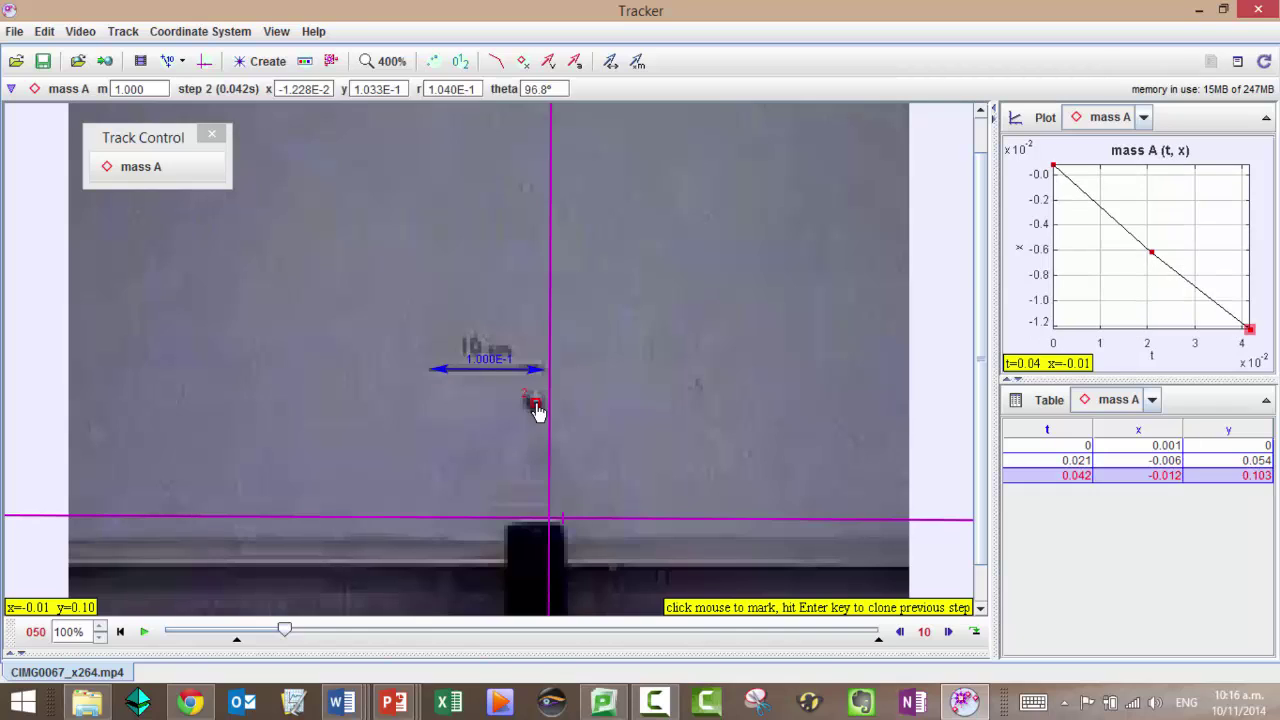
click(527, 351)
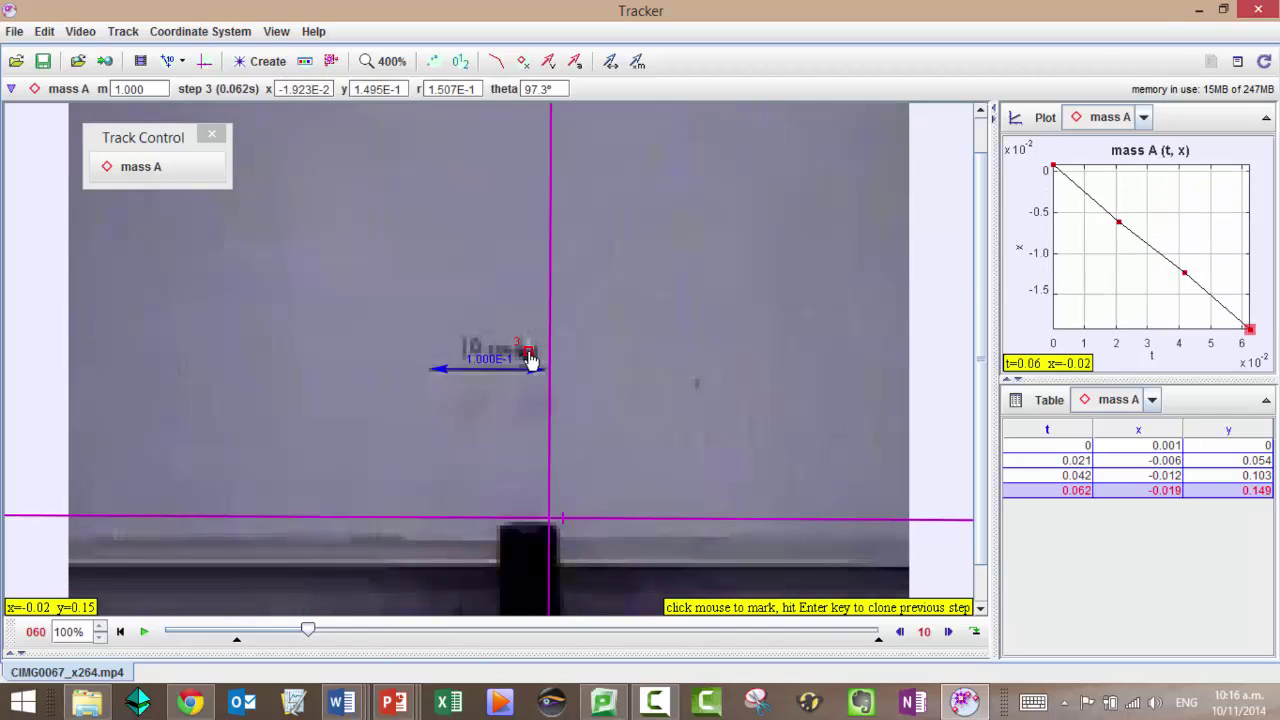
click(520, 302)
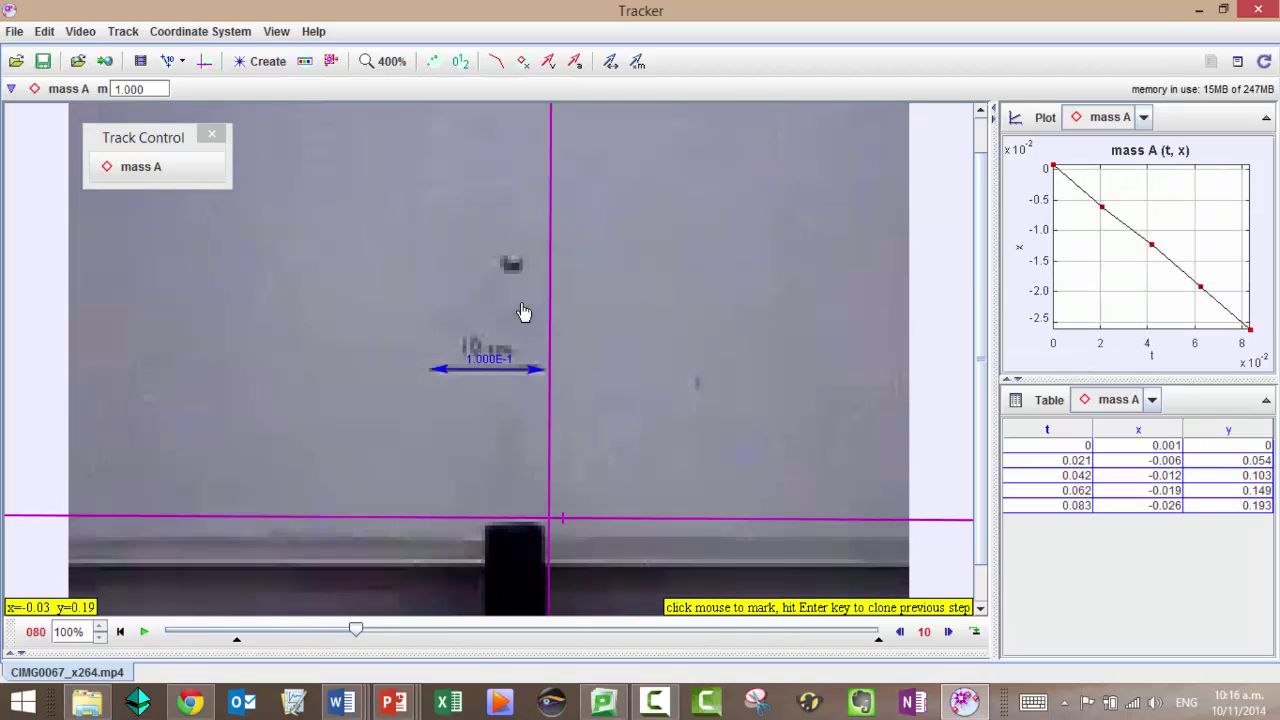
click(513, 272)
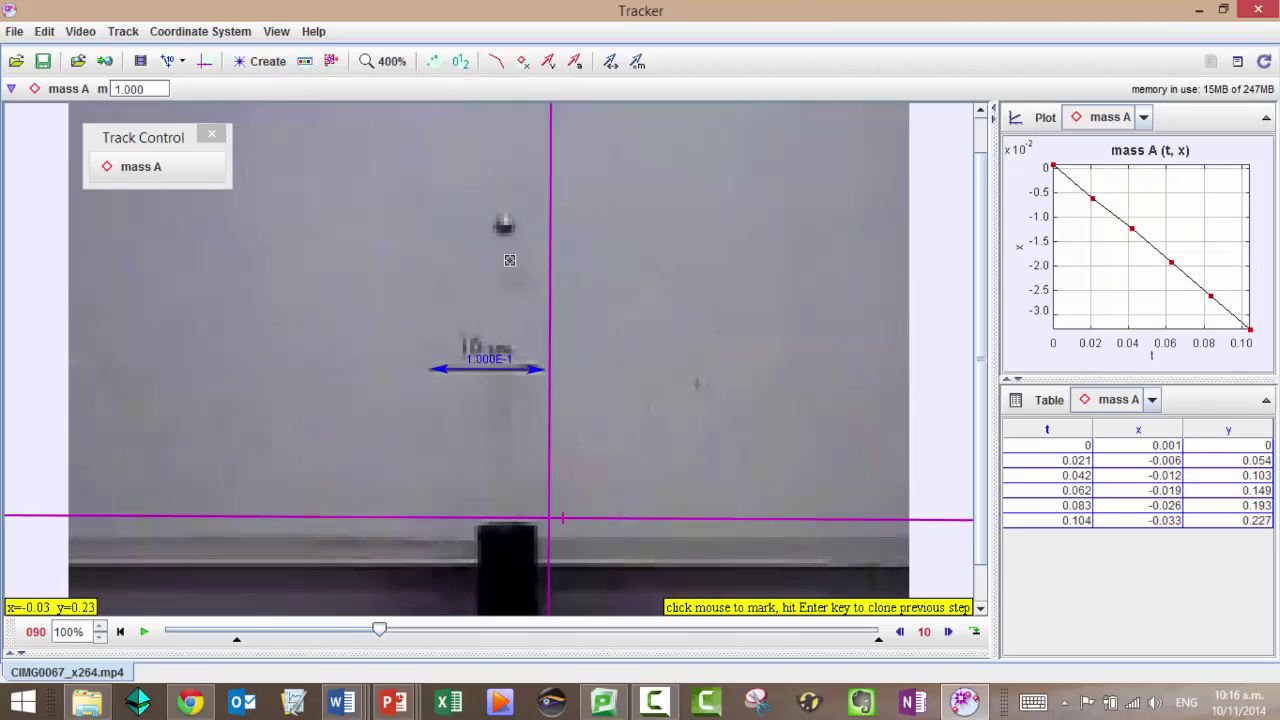
click(503, 224)
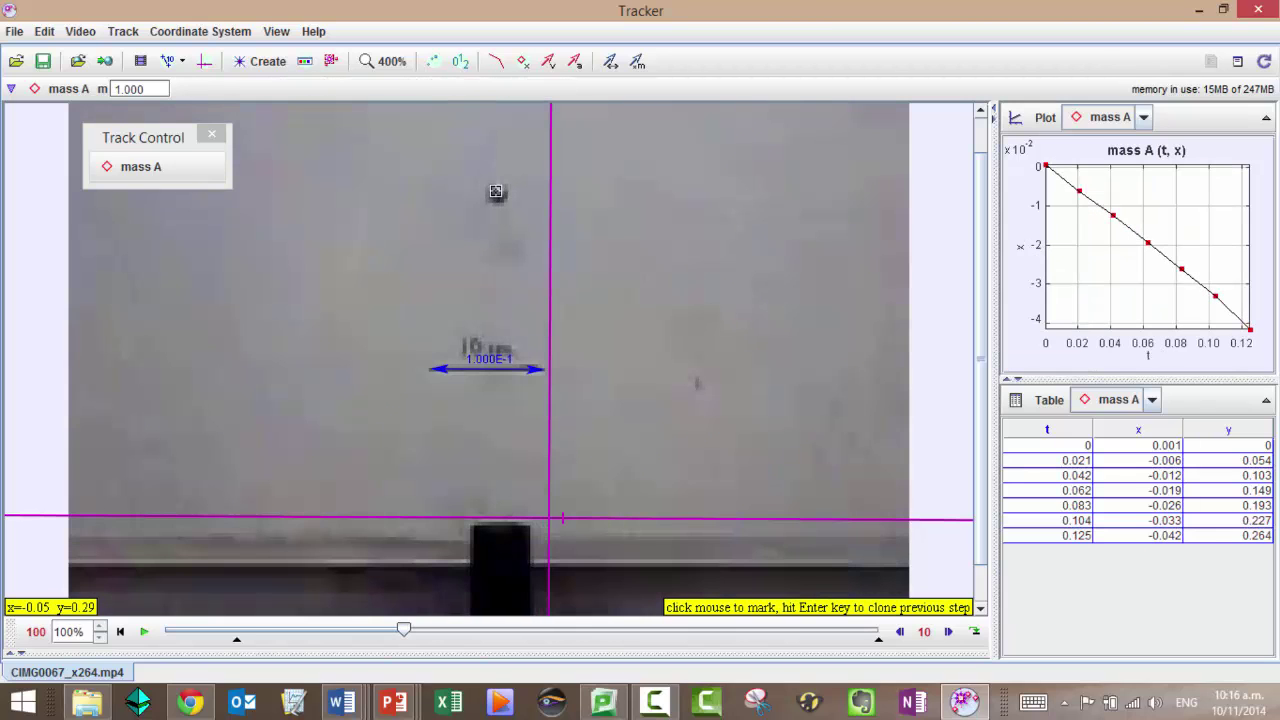
click(497, 193)
click(490, 165)
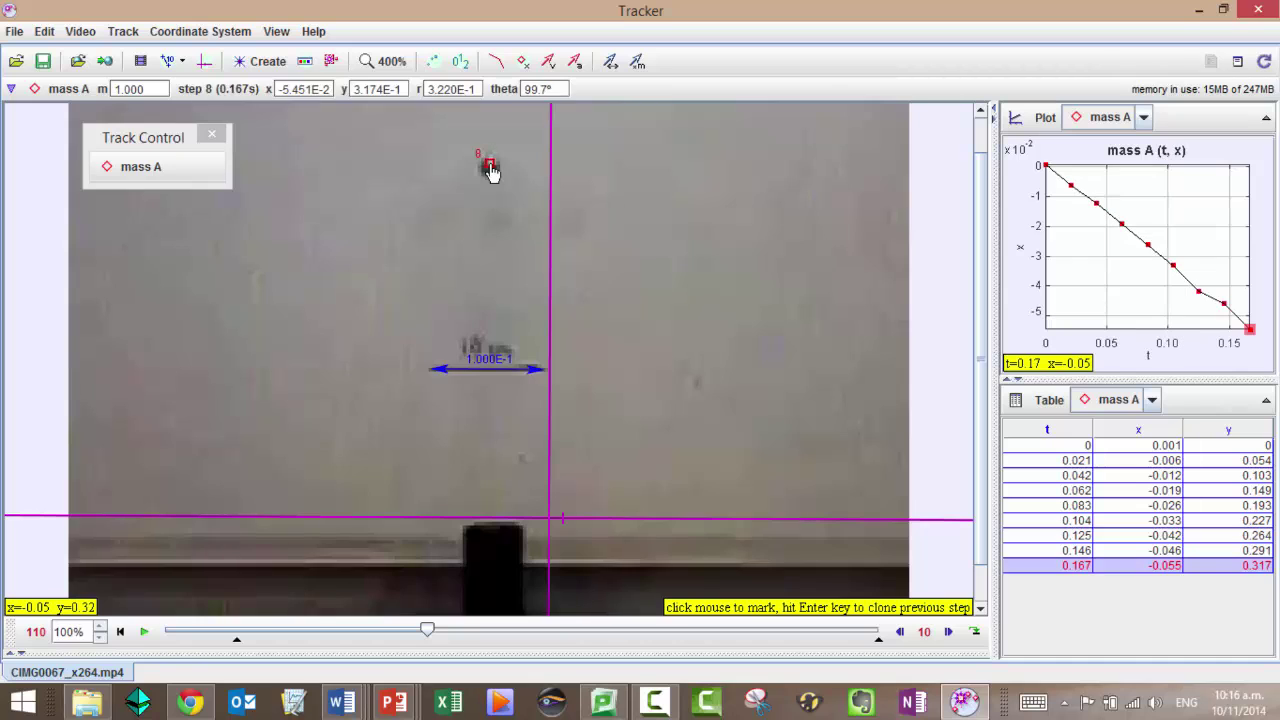
click(484, 149)
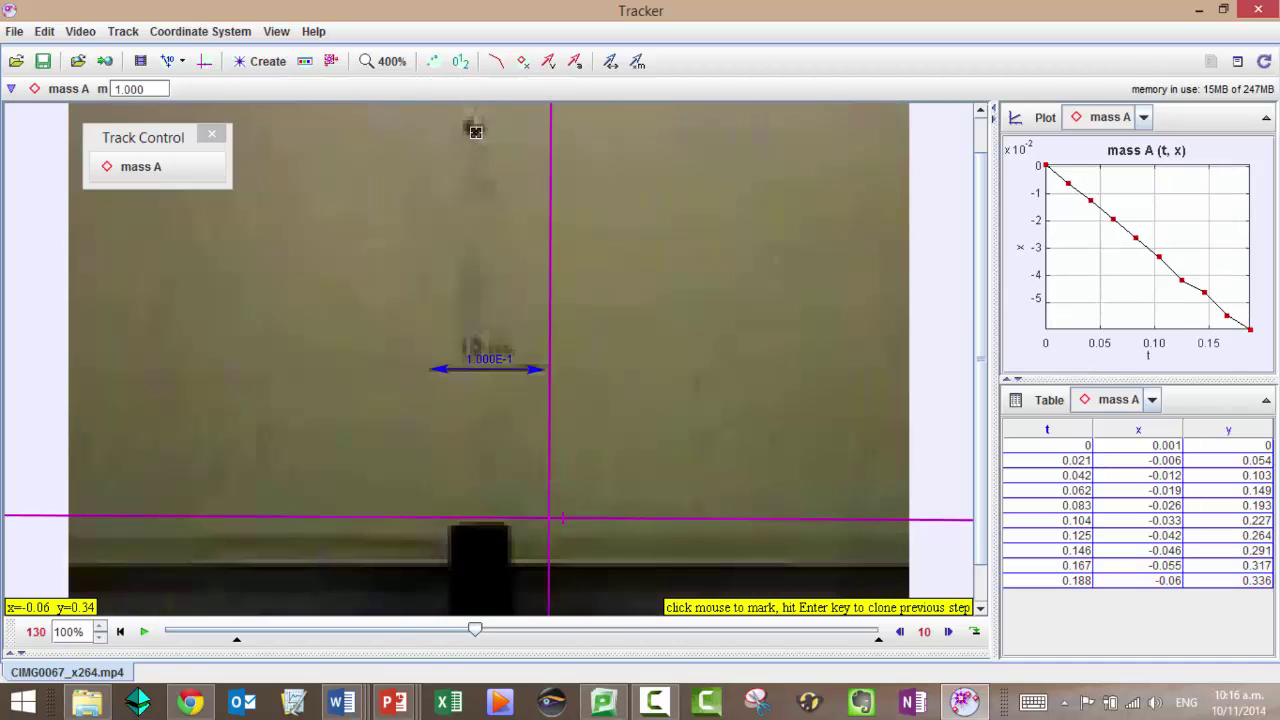
click(472, 126)
click(466, 115)
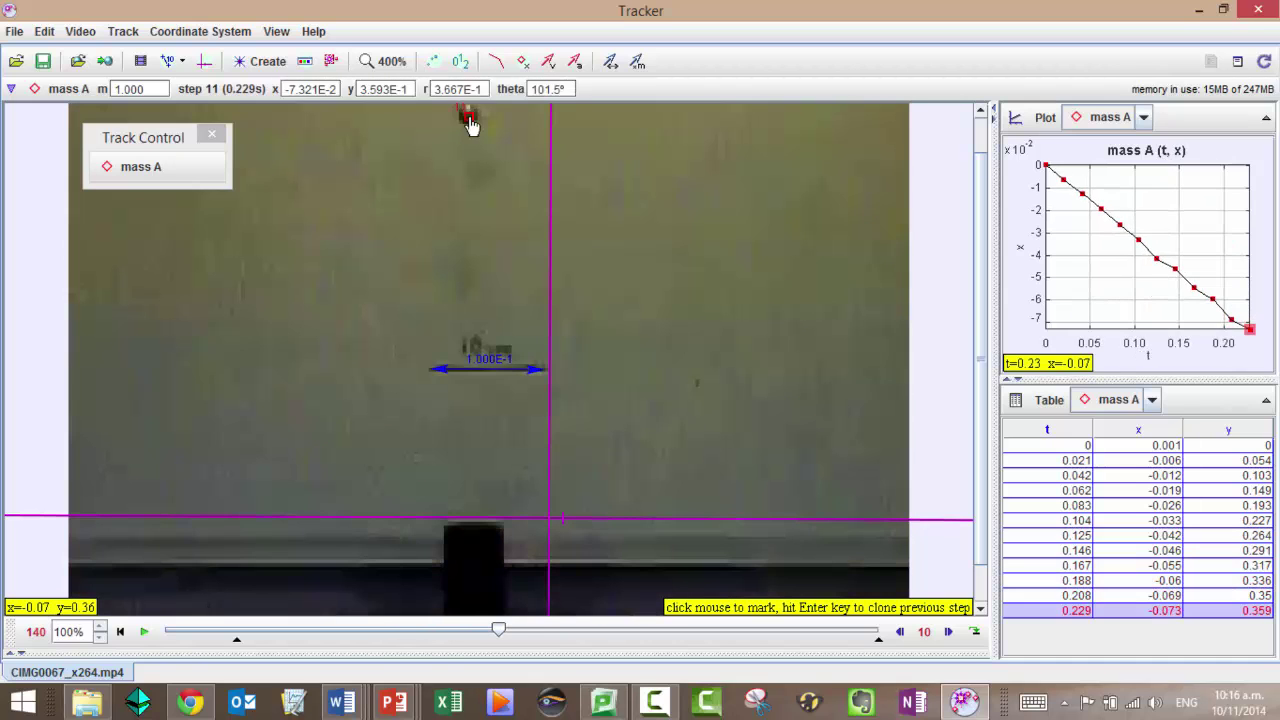
click(458, 107)
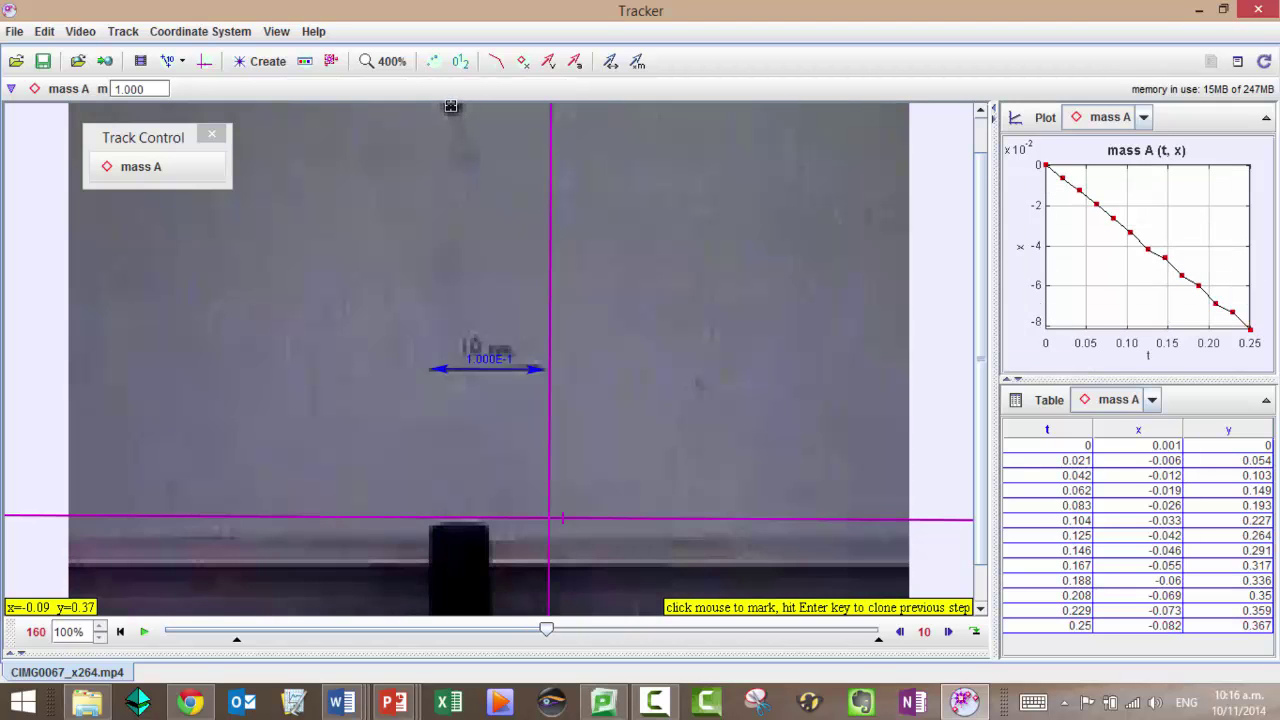
click(451, 106)
click(443, 108)
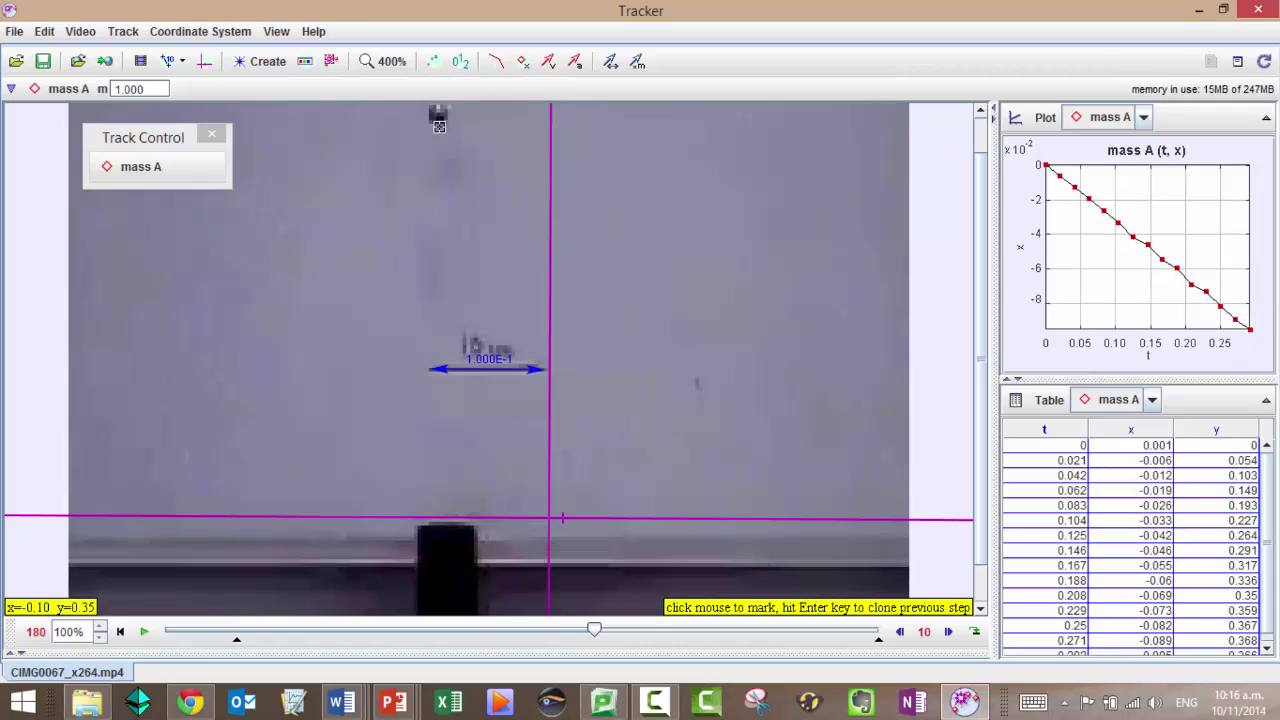
click(436, 113)
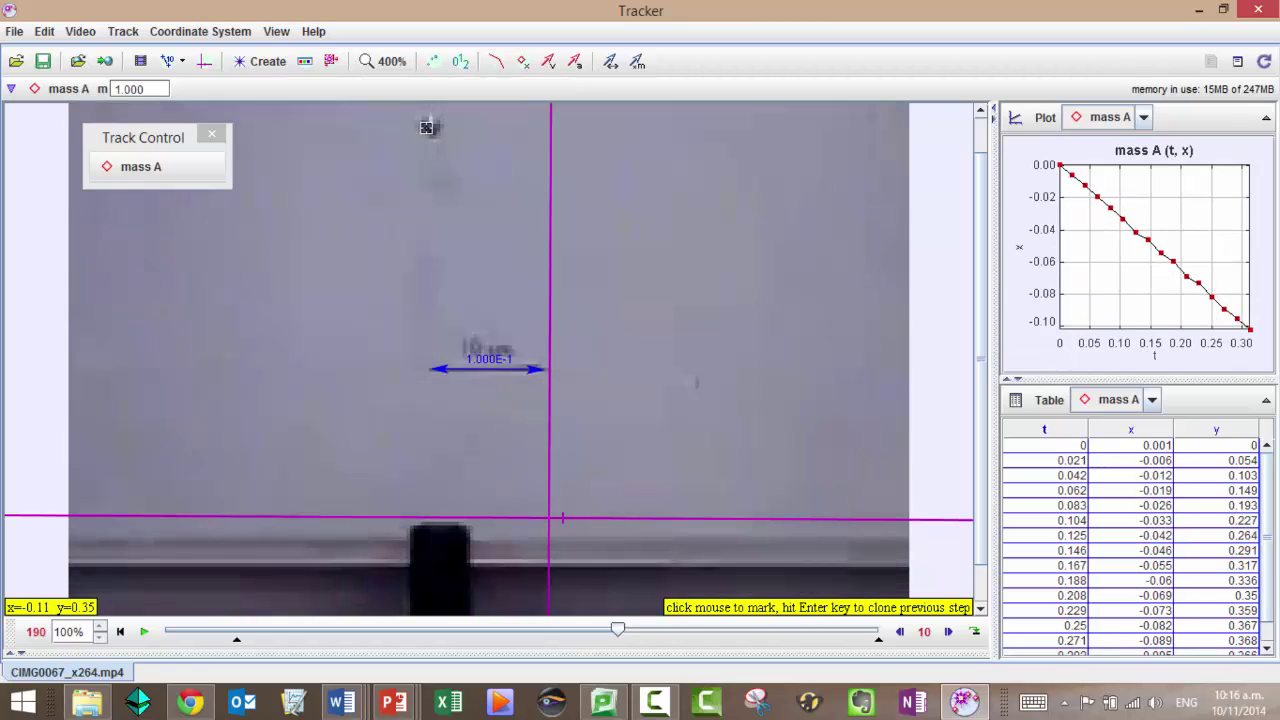
click(429, 125)
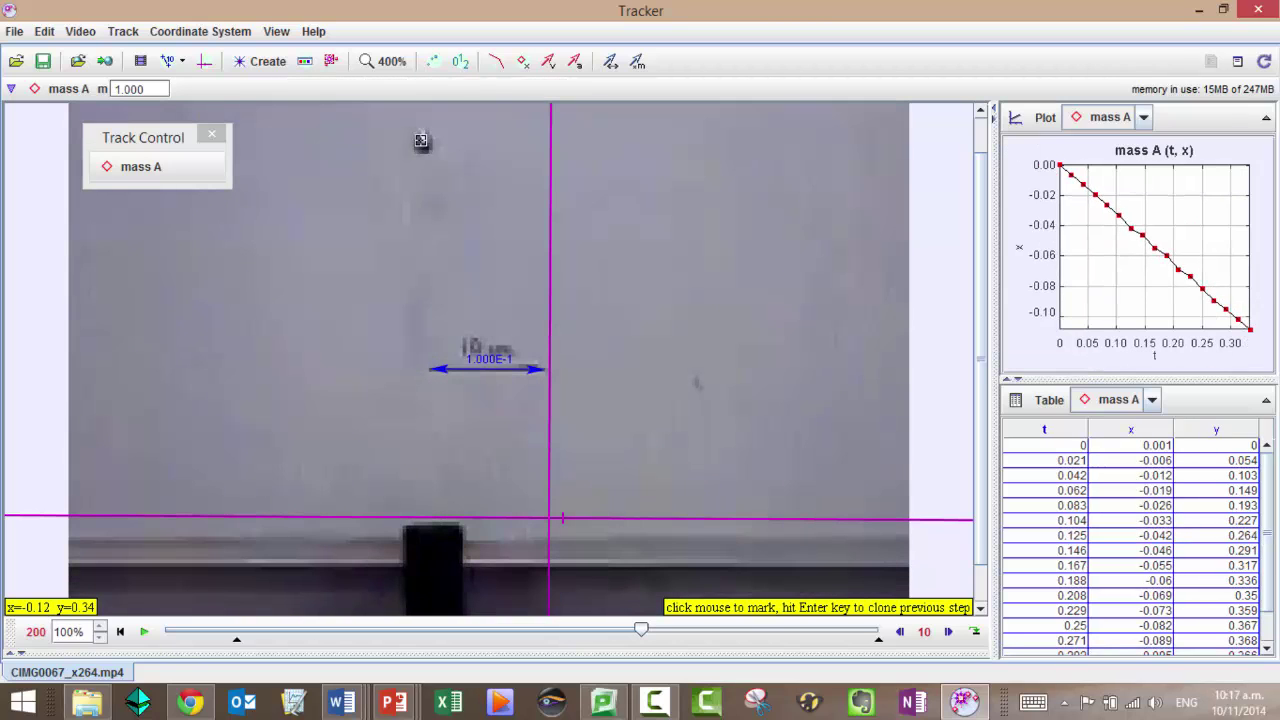
click(421, 140)
click(414, 165)
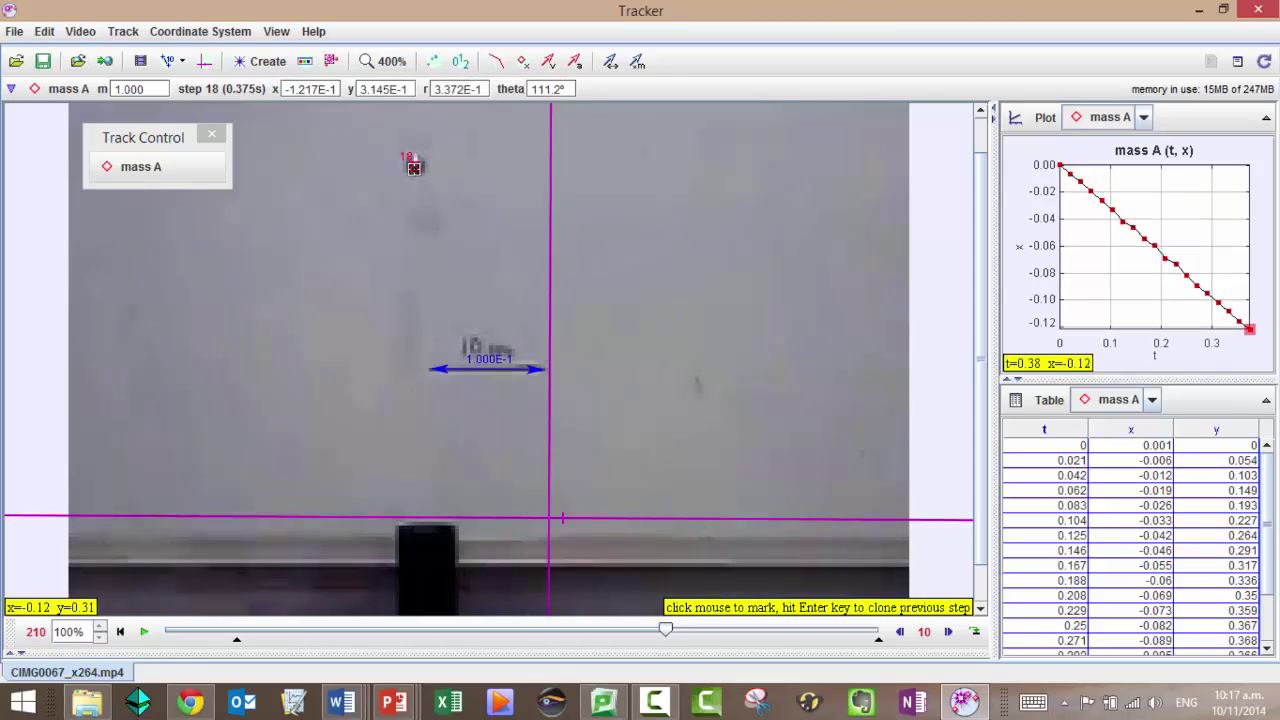
click(407, 193)
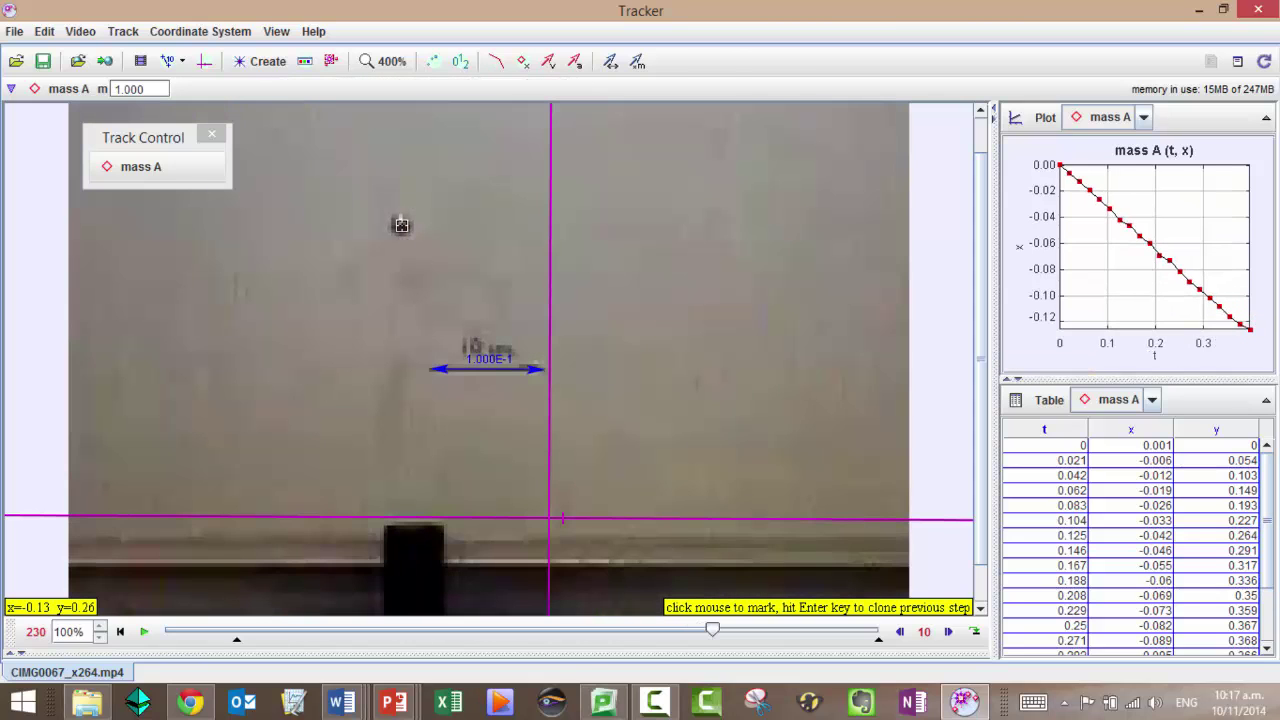
click(400, 224)
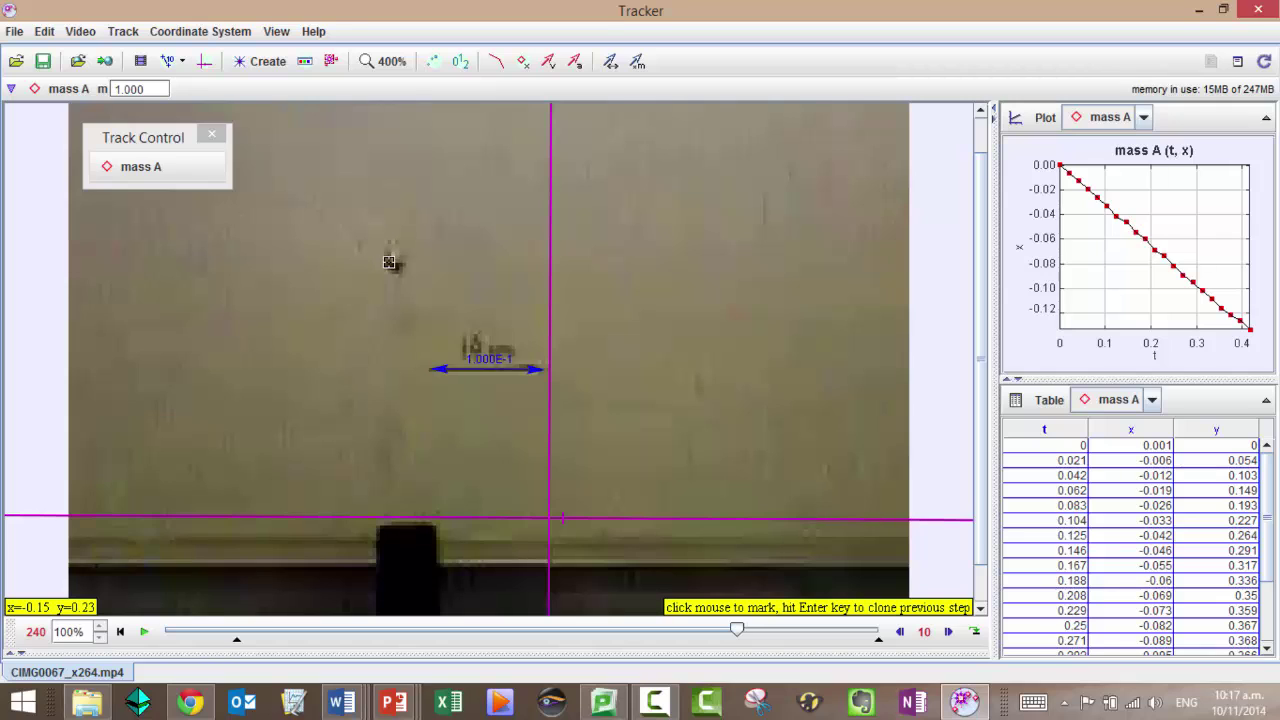
click(392, 261)
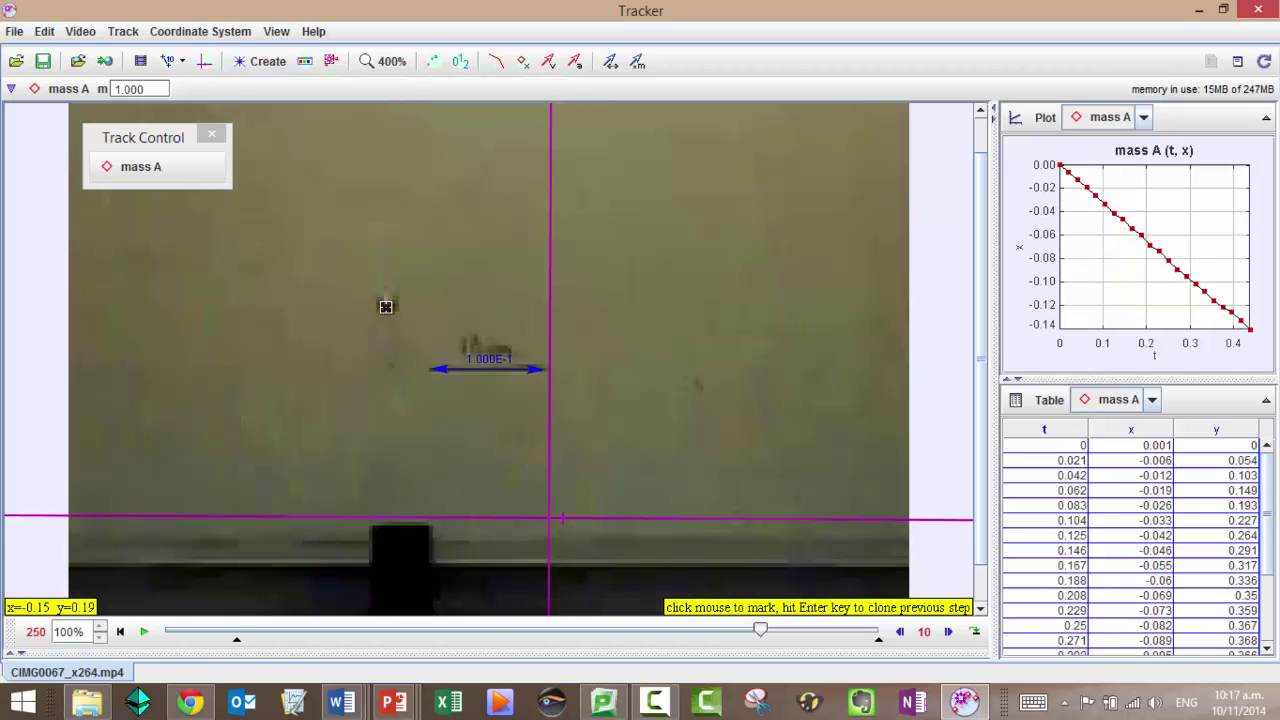
click(386, 305)
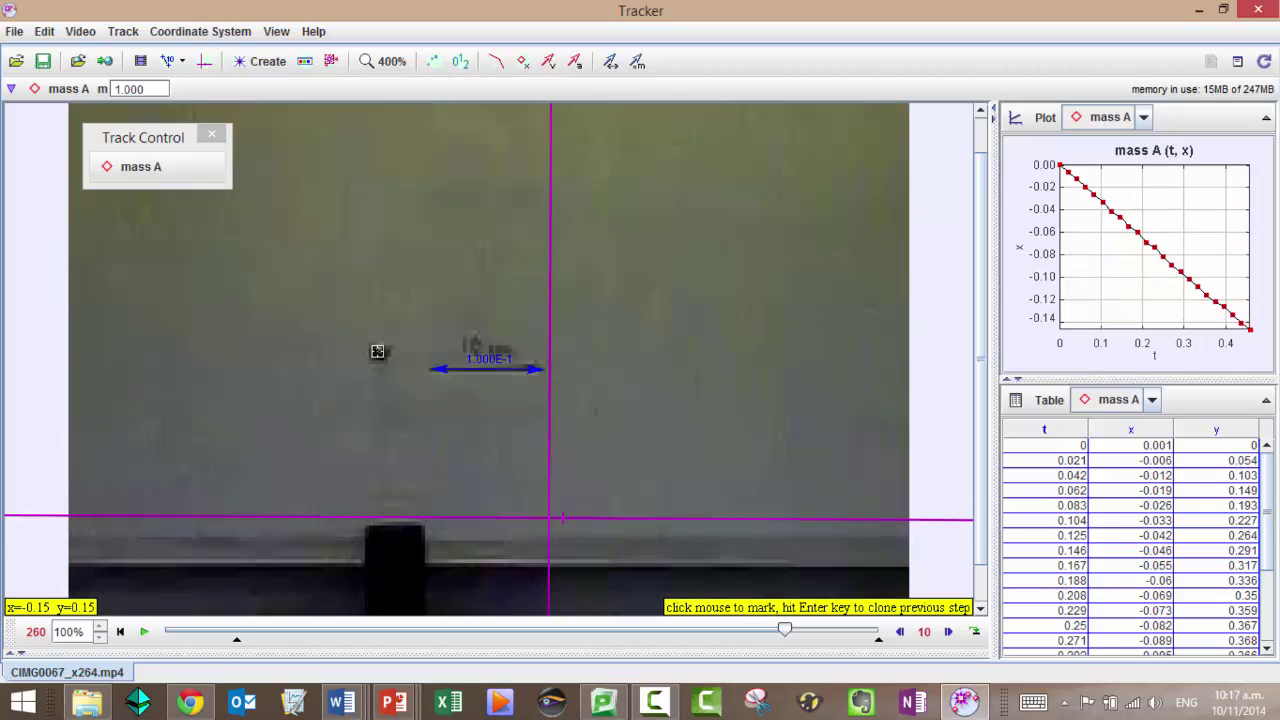
click(377, 351)
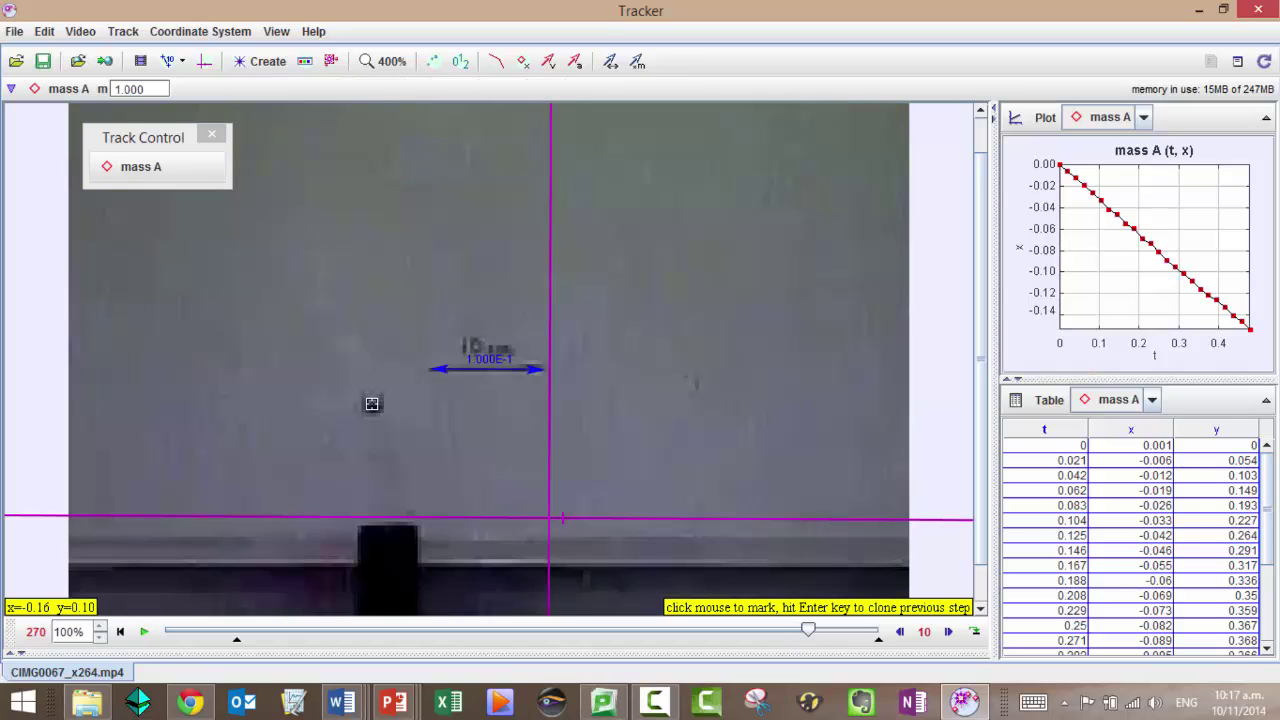
click(371, 403)
click(362, 462)
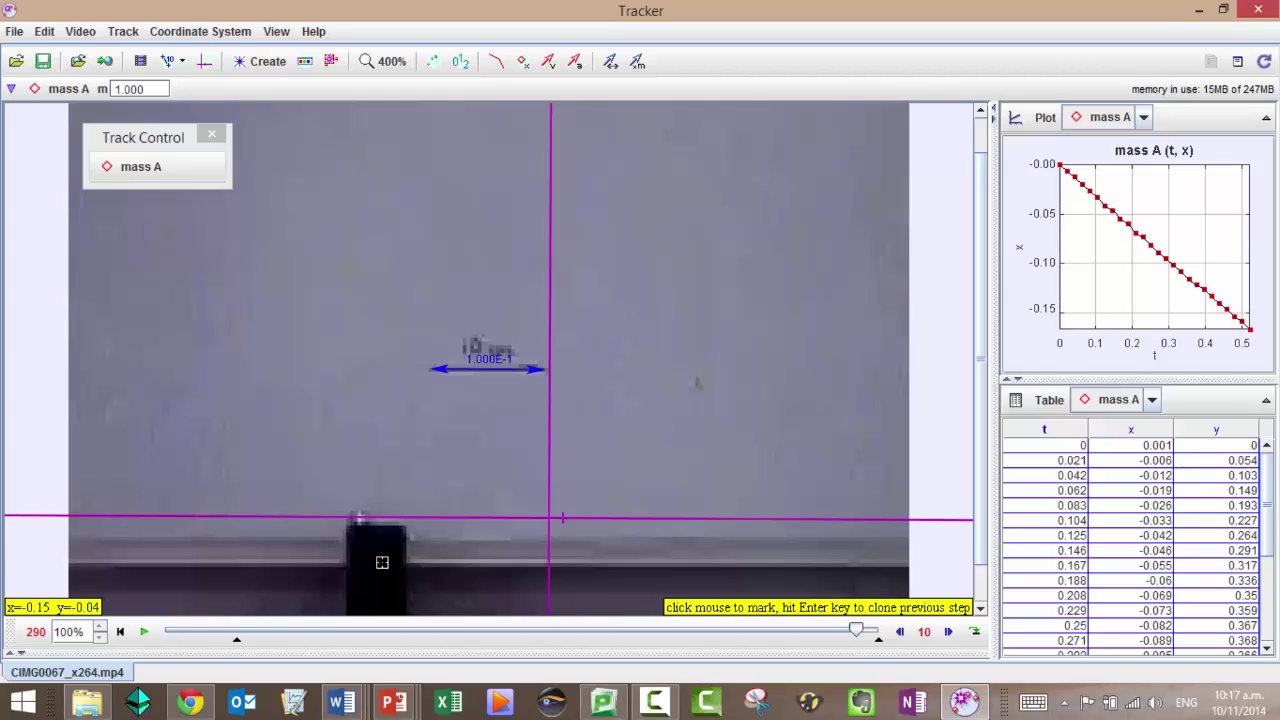
Play the tracked clip from its first frame to review the marked ball positions of mass A.
click(349, 523)
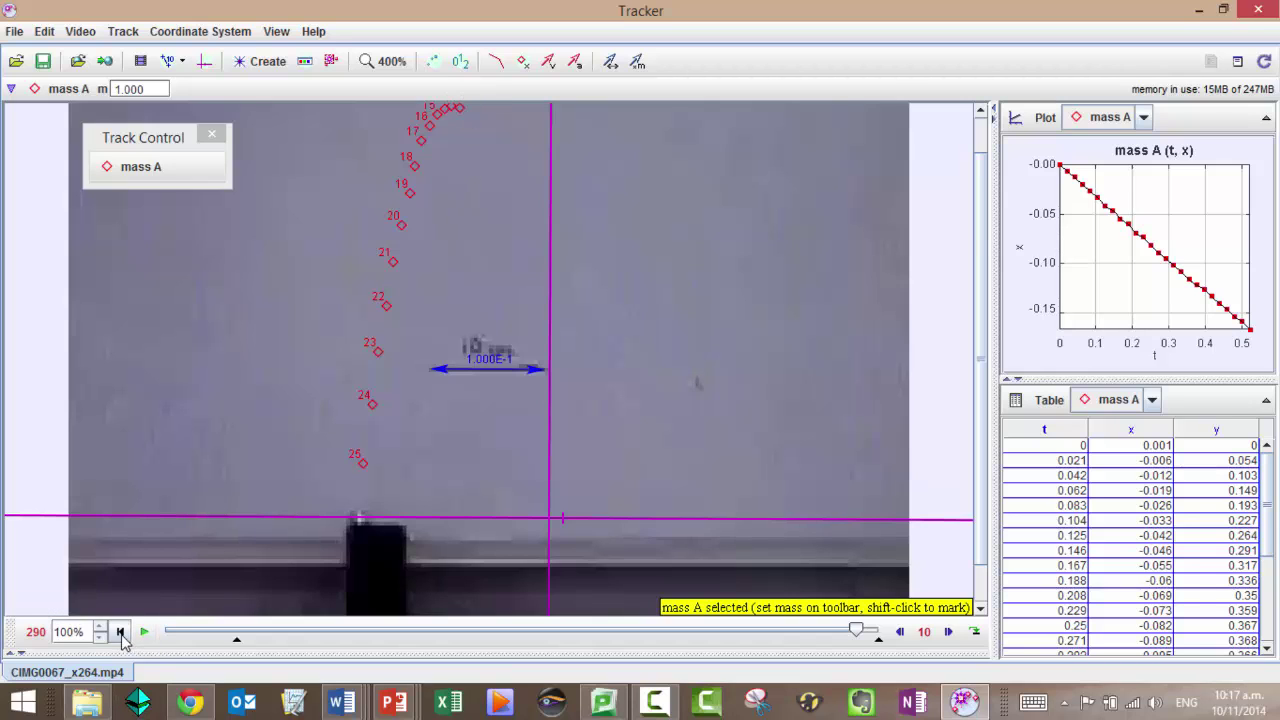
click(120, 631)
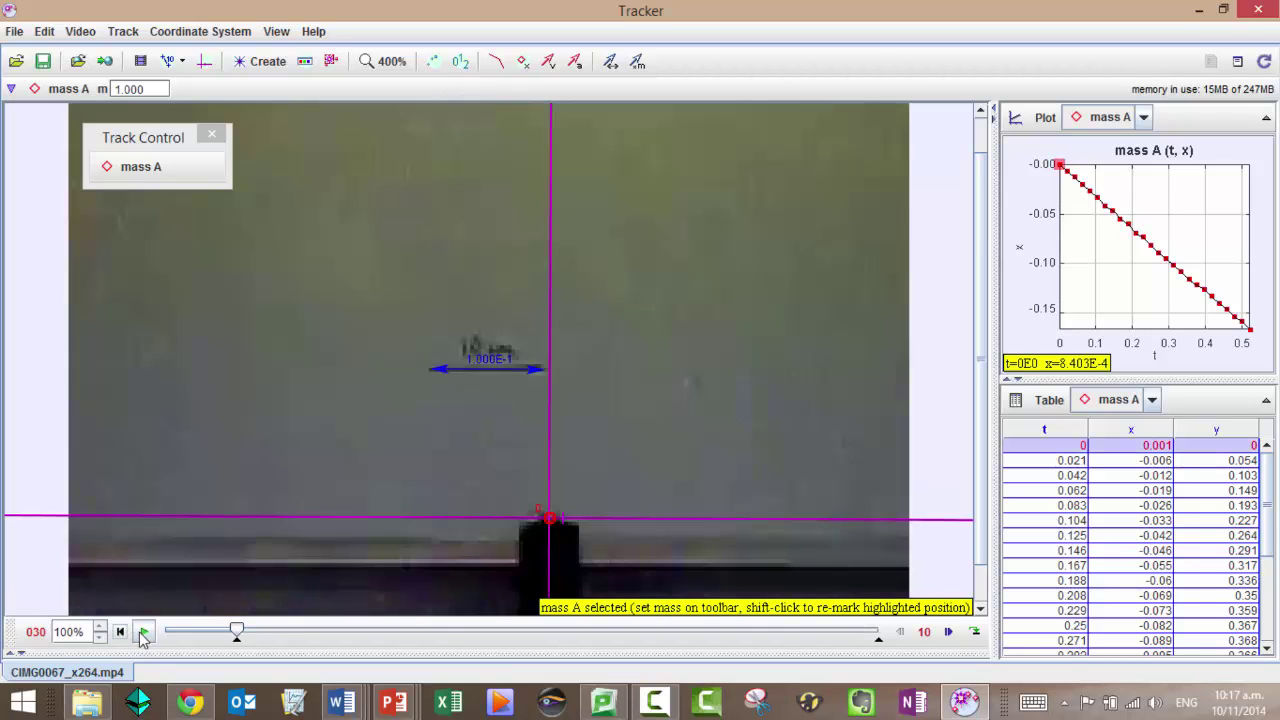
click(143, 633)
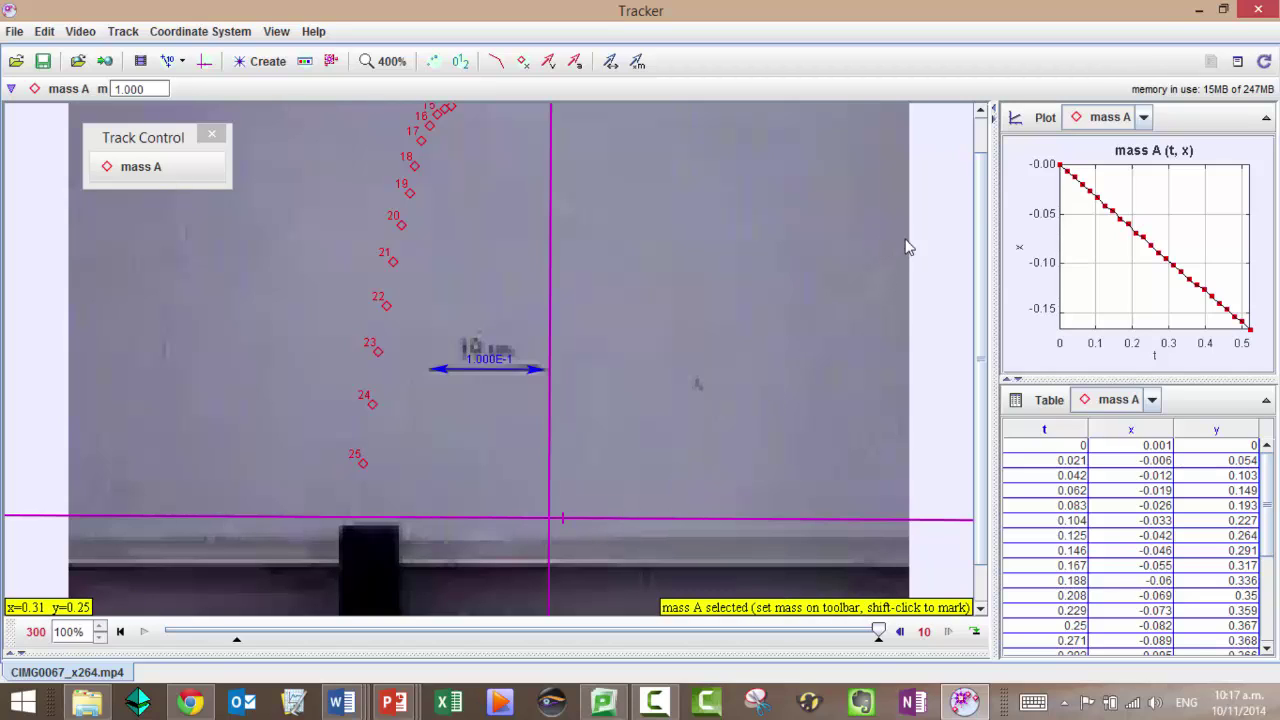
Enlarge the mass A plot to fill the workspace and move the floating Track Control window clear of the graph.
click(996, 111)
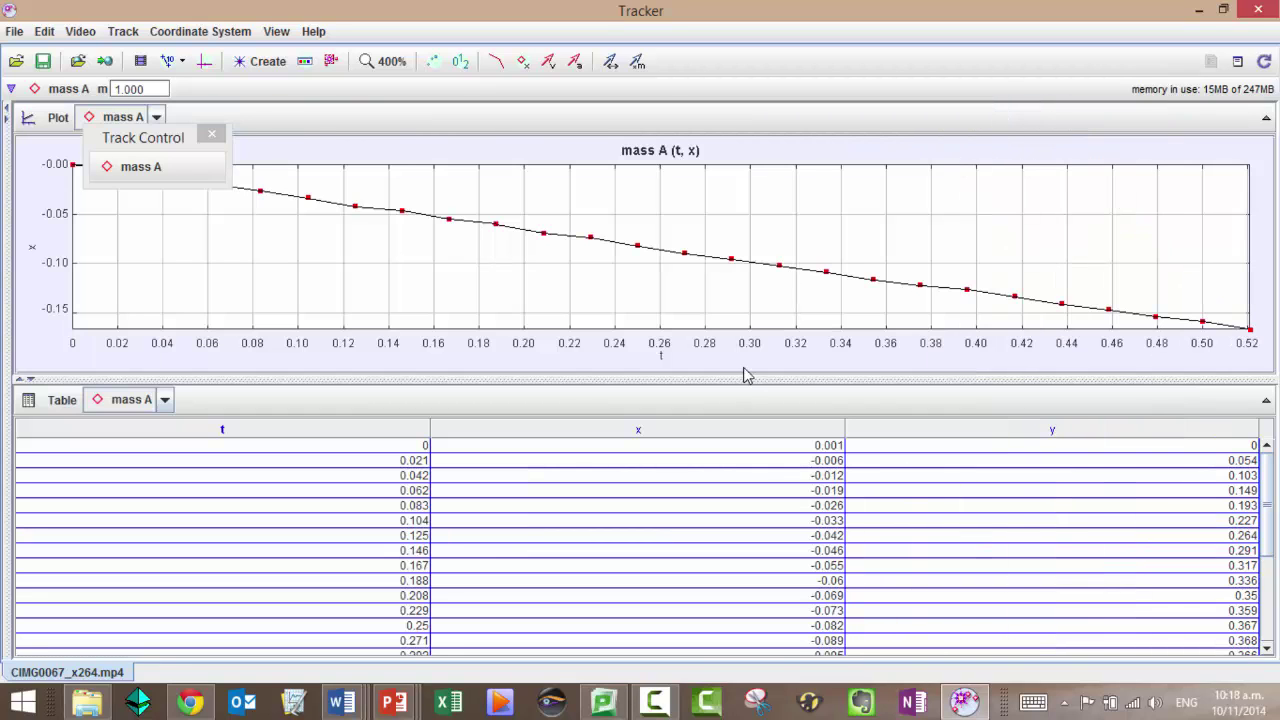
click(31, 379)
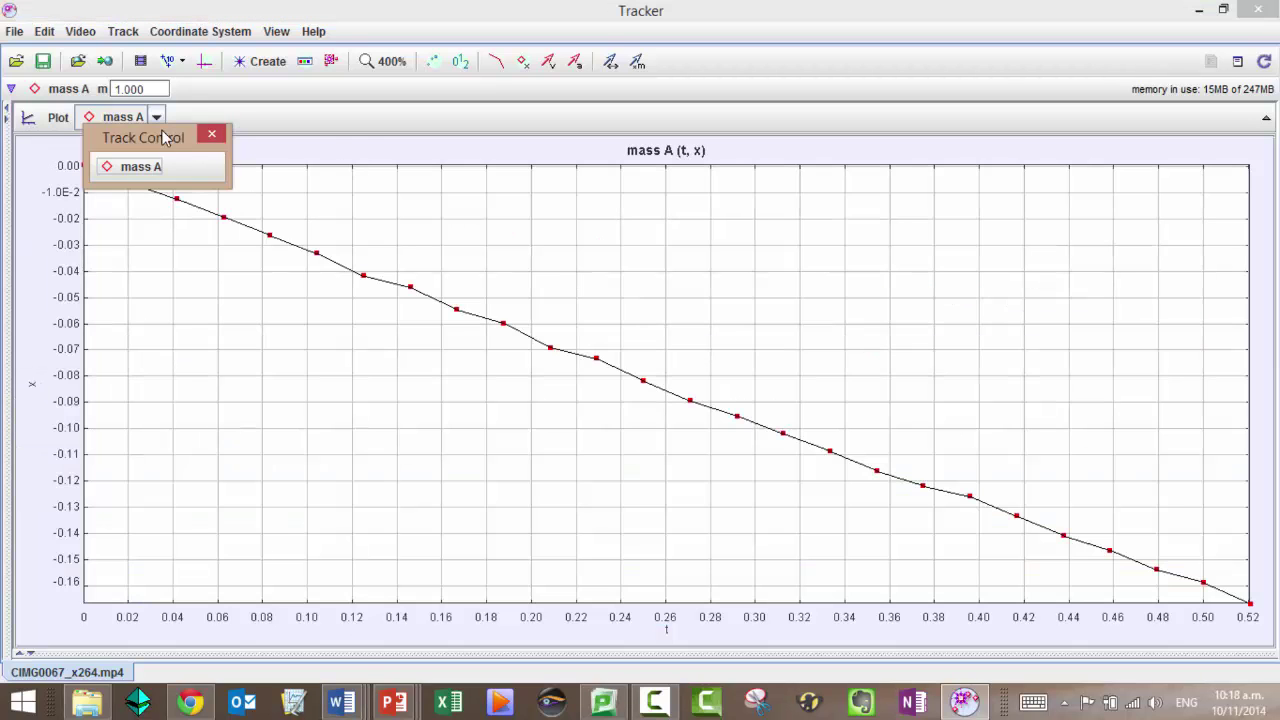
drag(171, 134, 1014, 94)
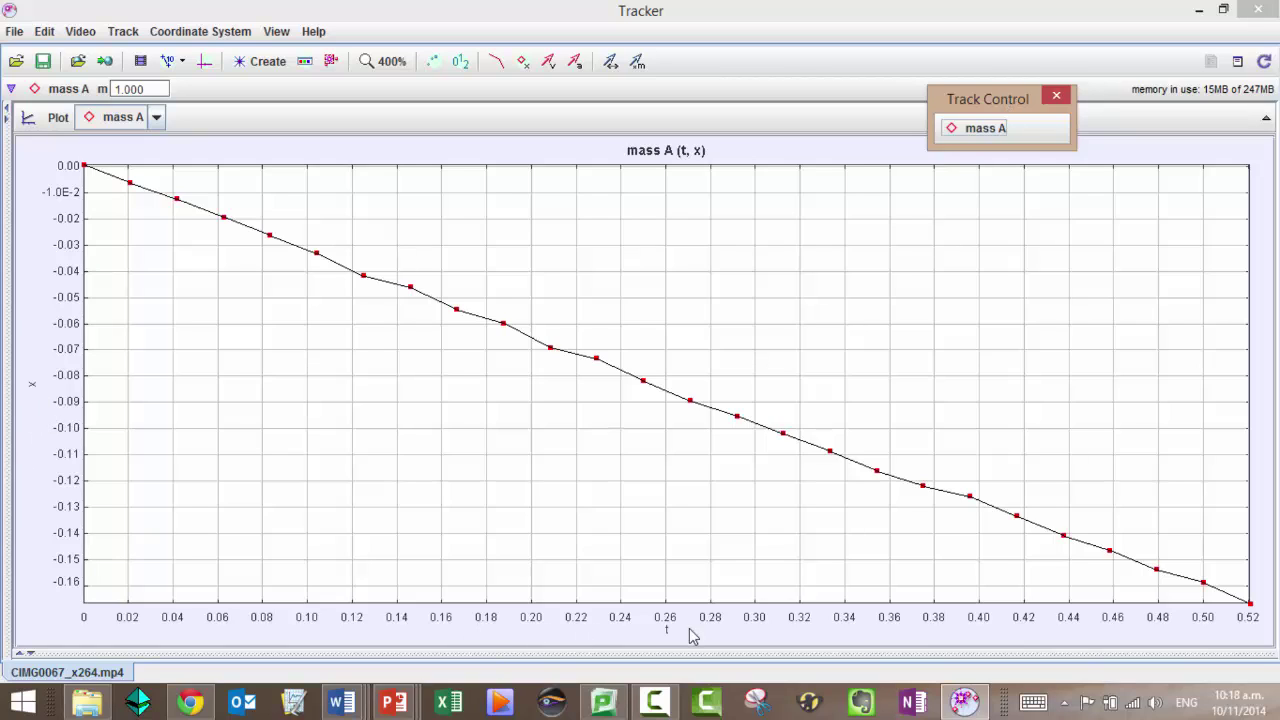
Plot mass A's y position against time, followed by its velocity y-component with the vertical axis extended to 2.5.
click(32, 387)
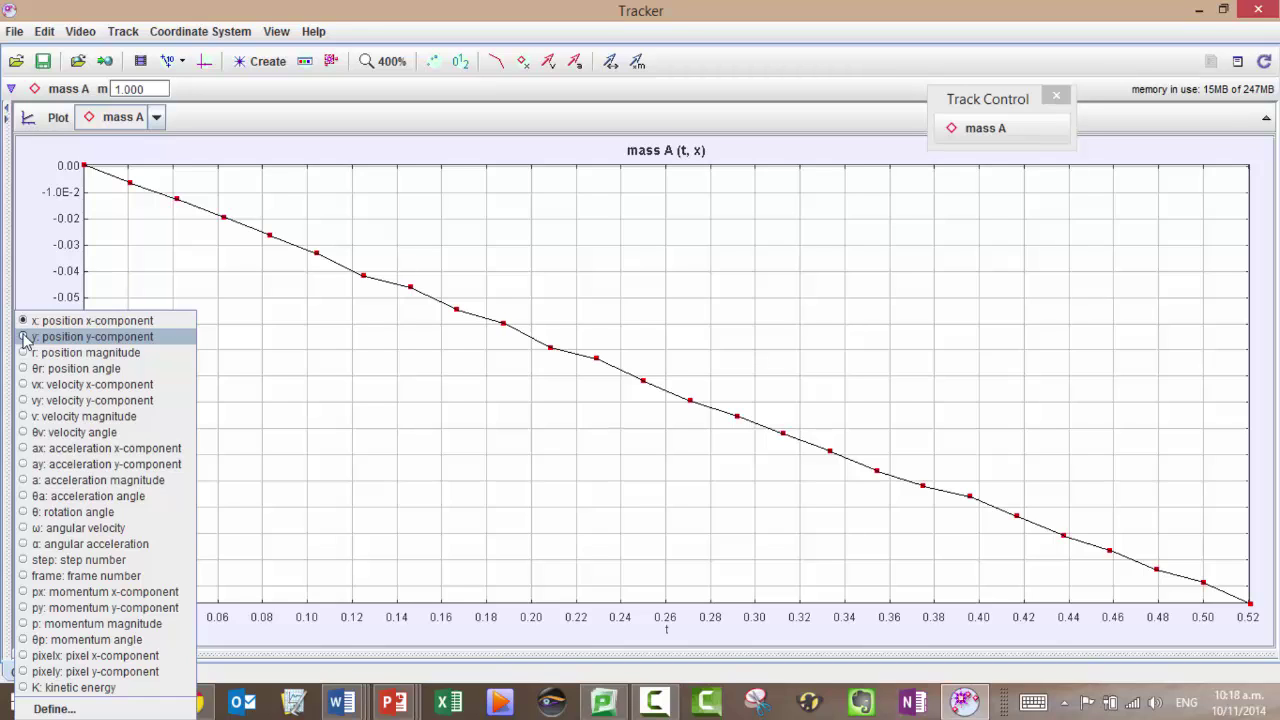
click(27, 337)
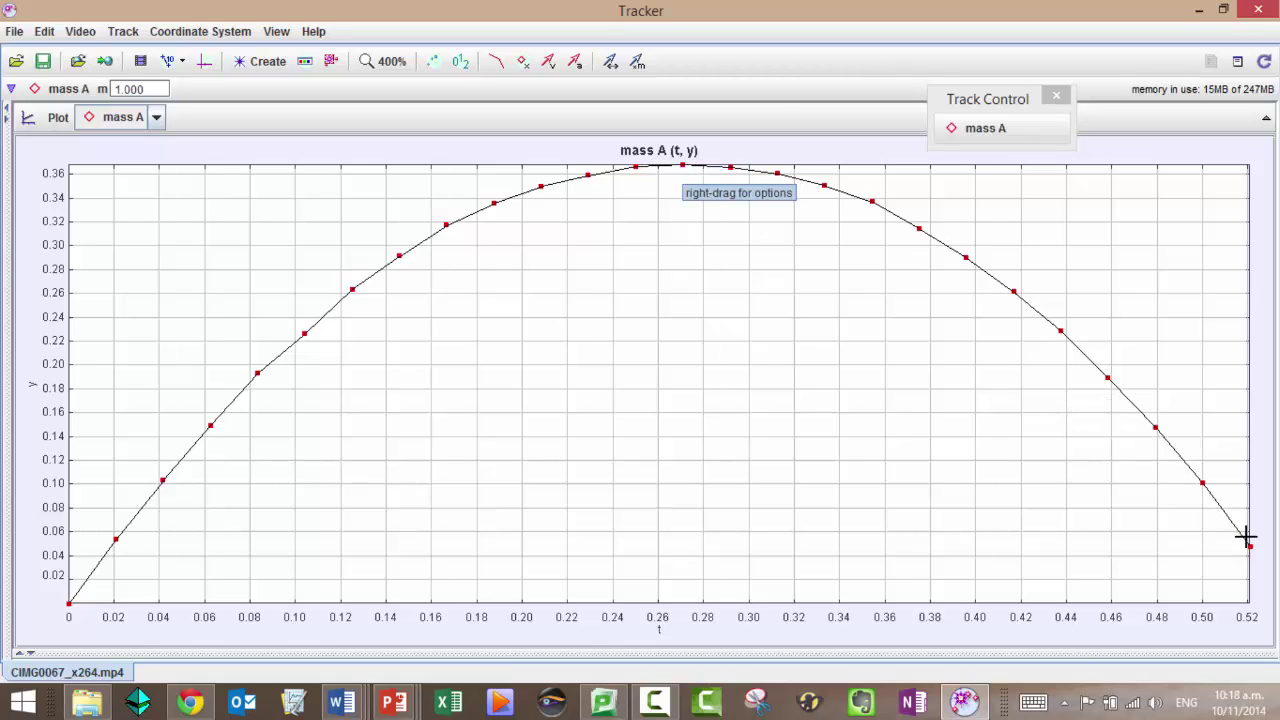
click(34, 392)
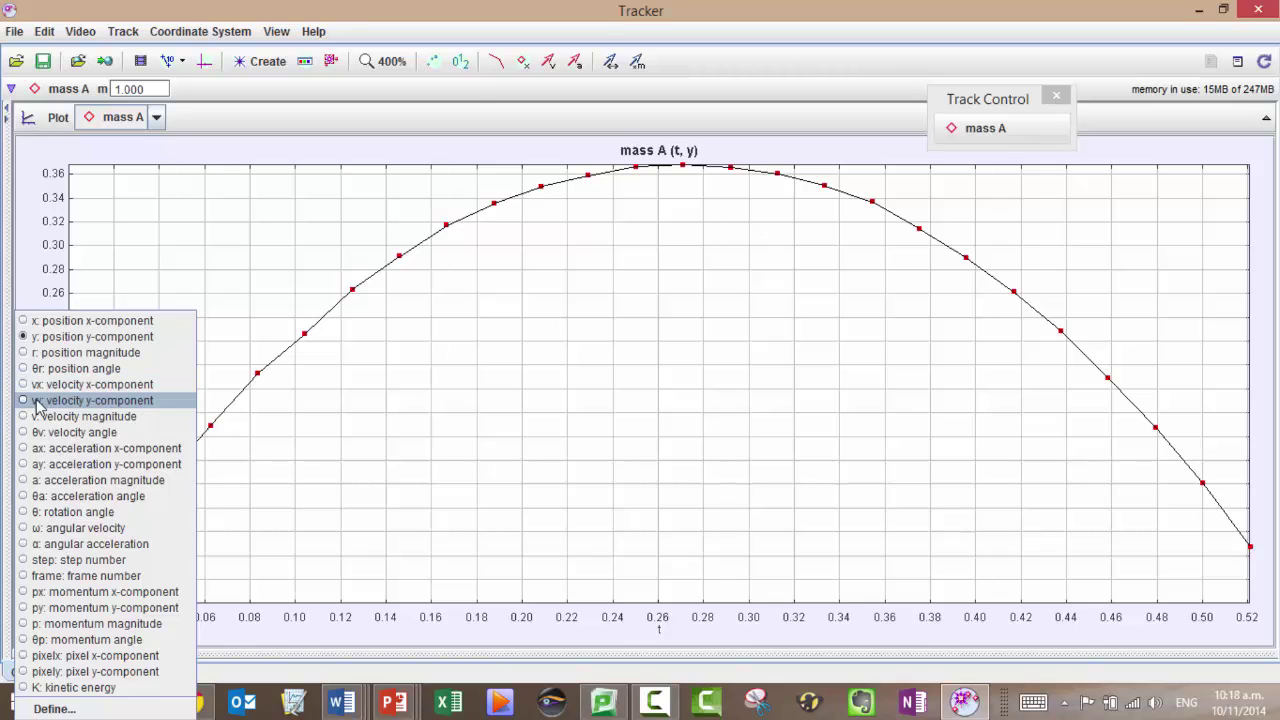
click(38, 402)
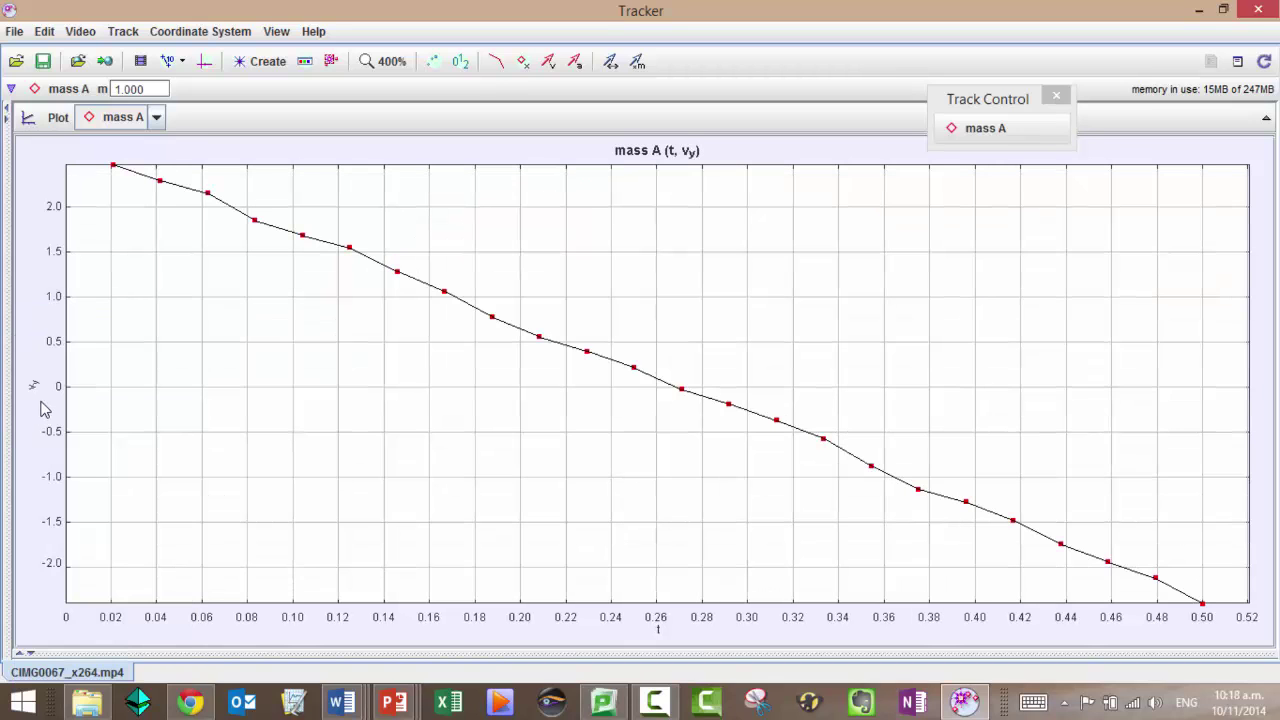
drag(65, 206, 65, 209)
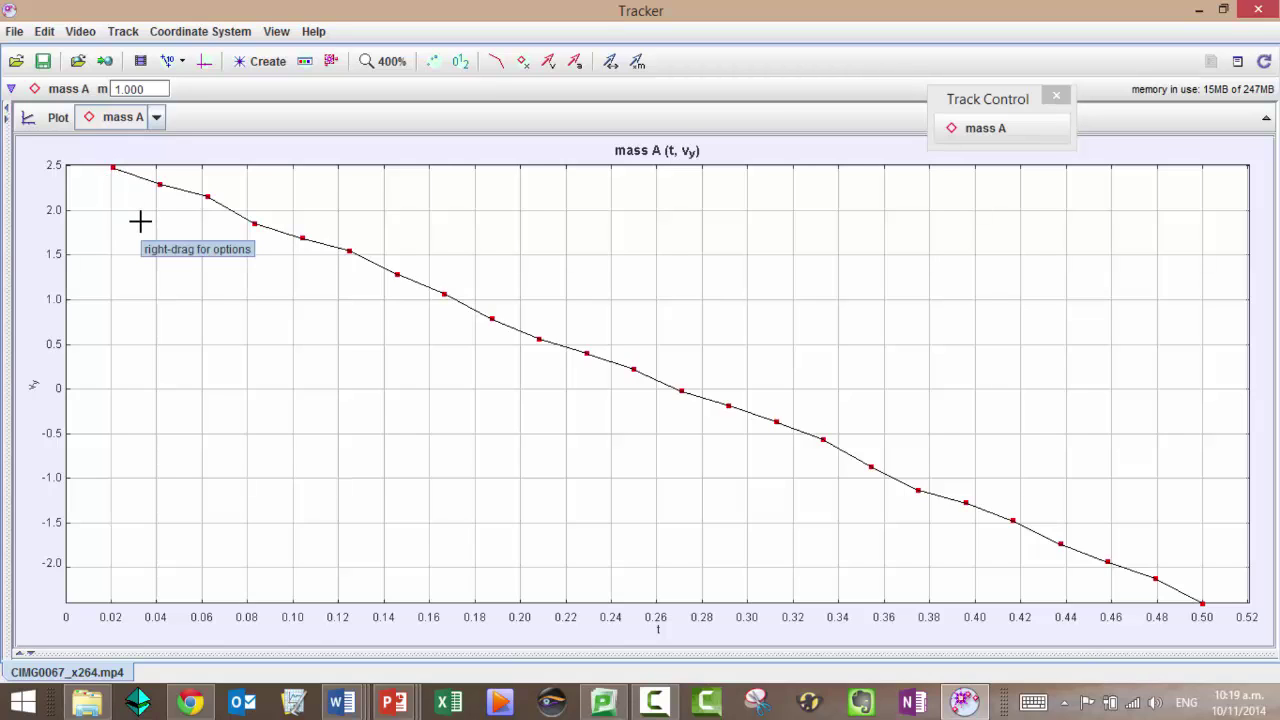
Plot mass A's acceleration y-component against time and rescale the vertical axis to run from 0 down to about -20.
click(32, 387)
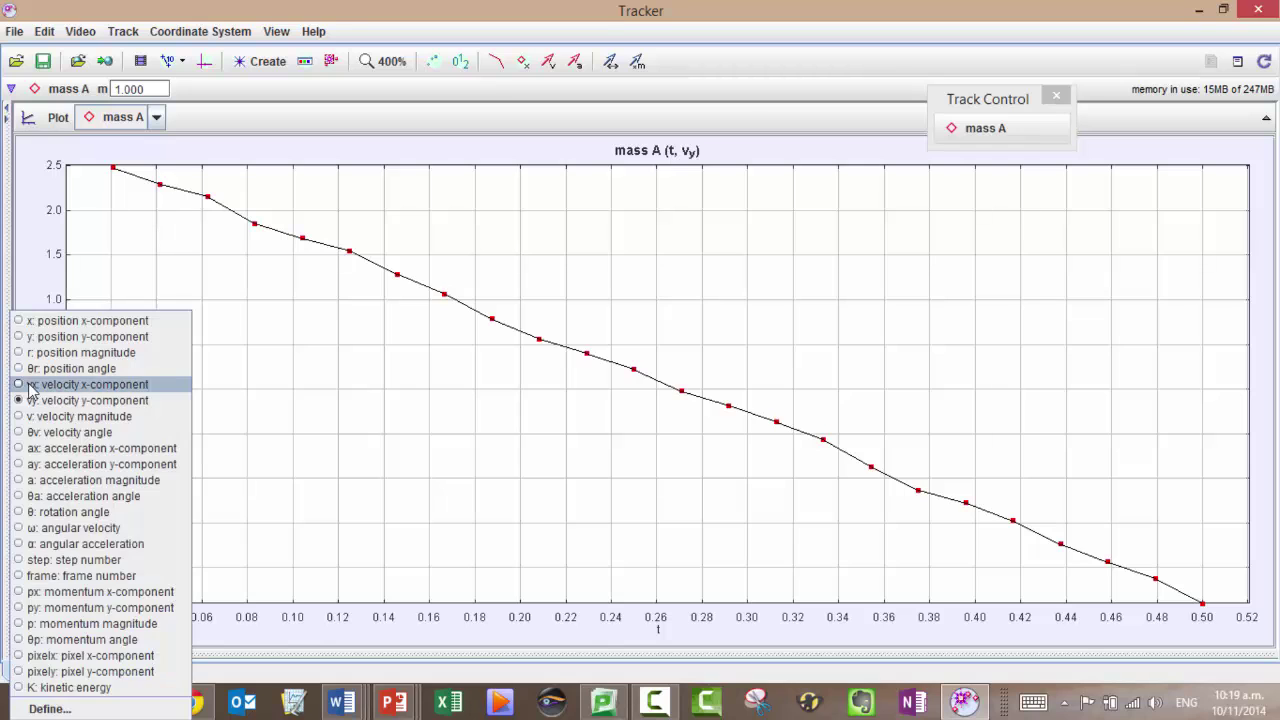
click(34, 466)
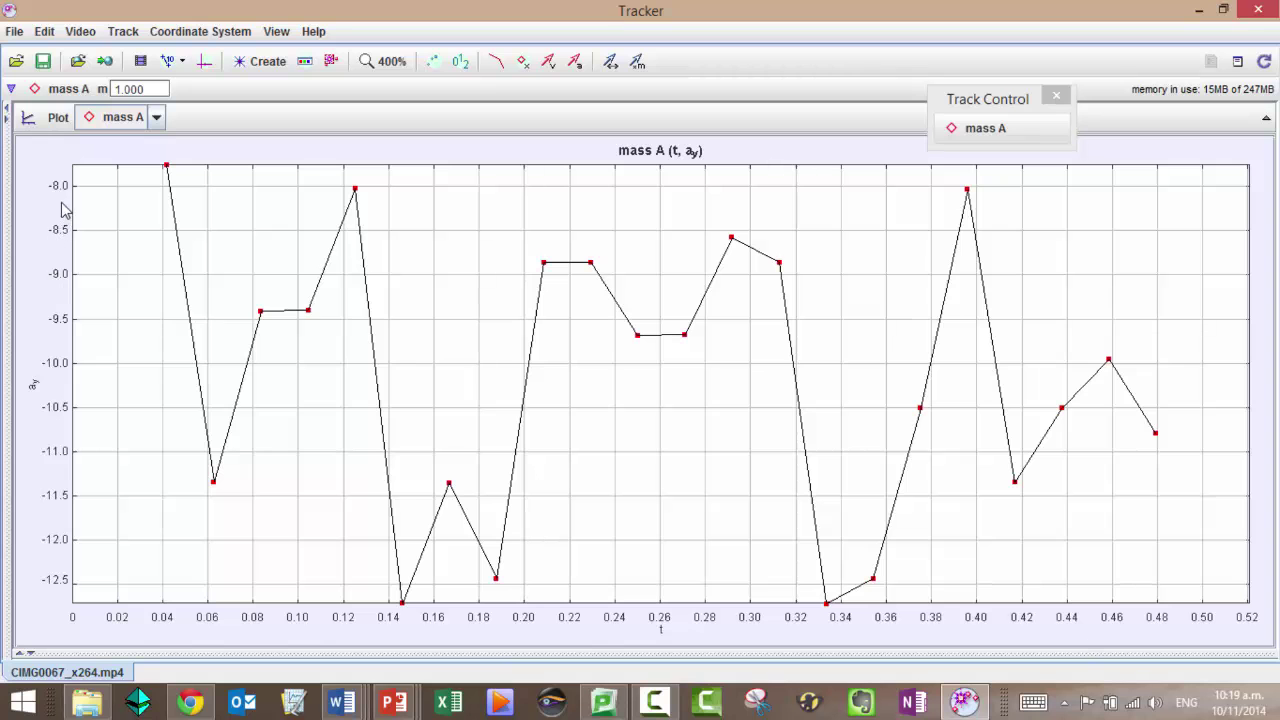
drag(71, 170, 75, 385)
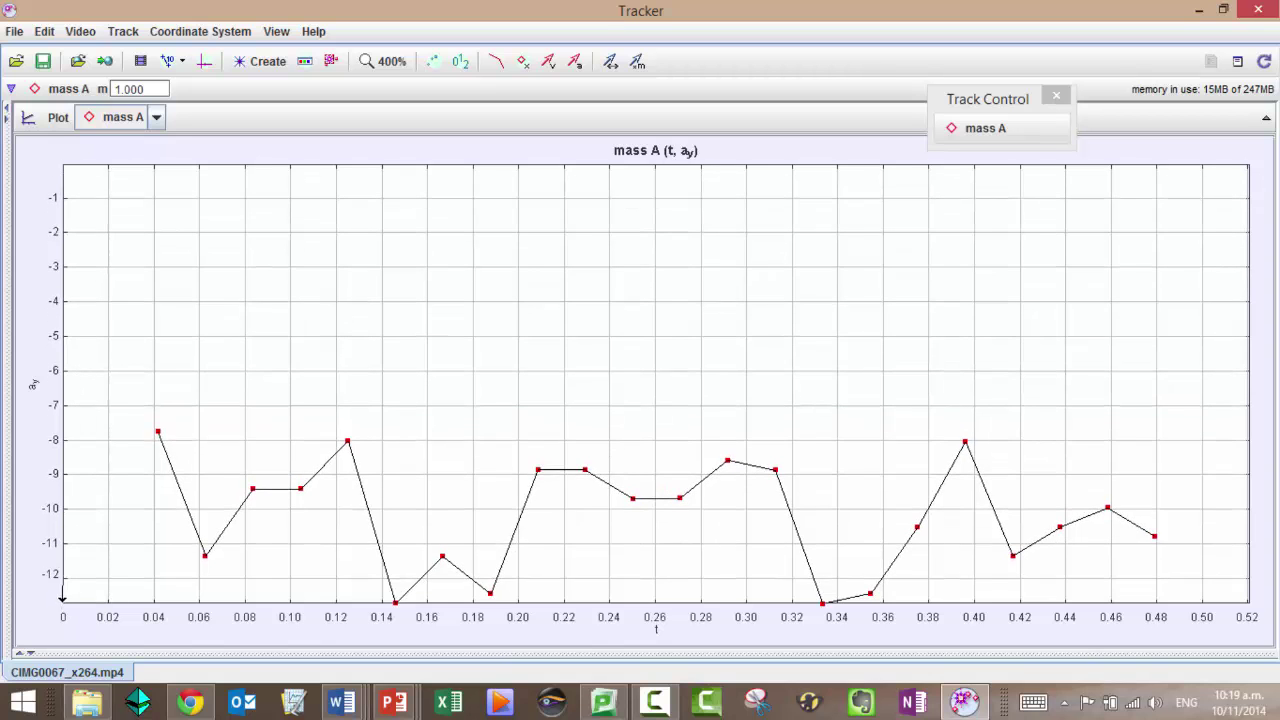
drag(62, 598, 62, 494)
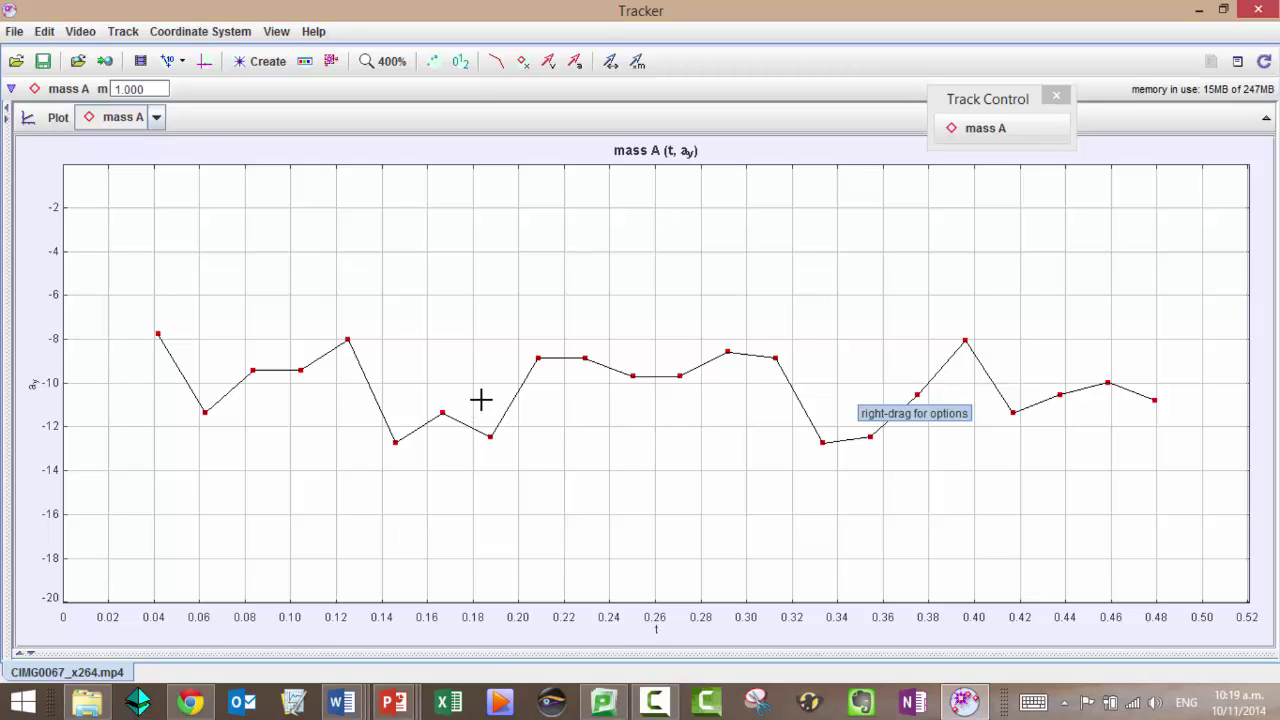
Restore the video beside a widened plot view and graph mass A's velocity y-component against time.
click(7, 112)
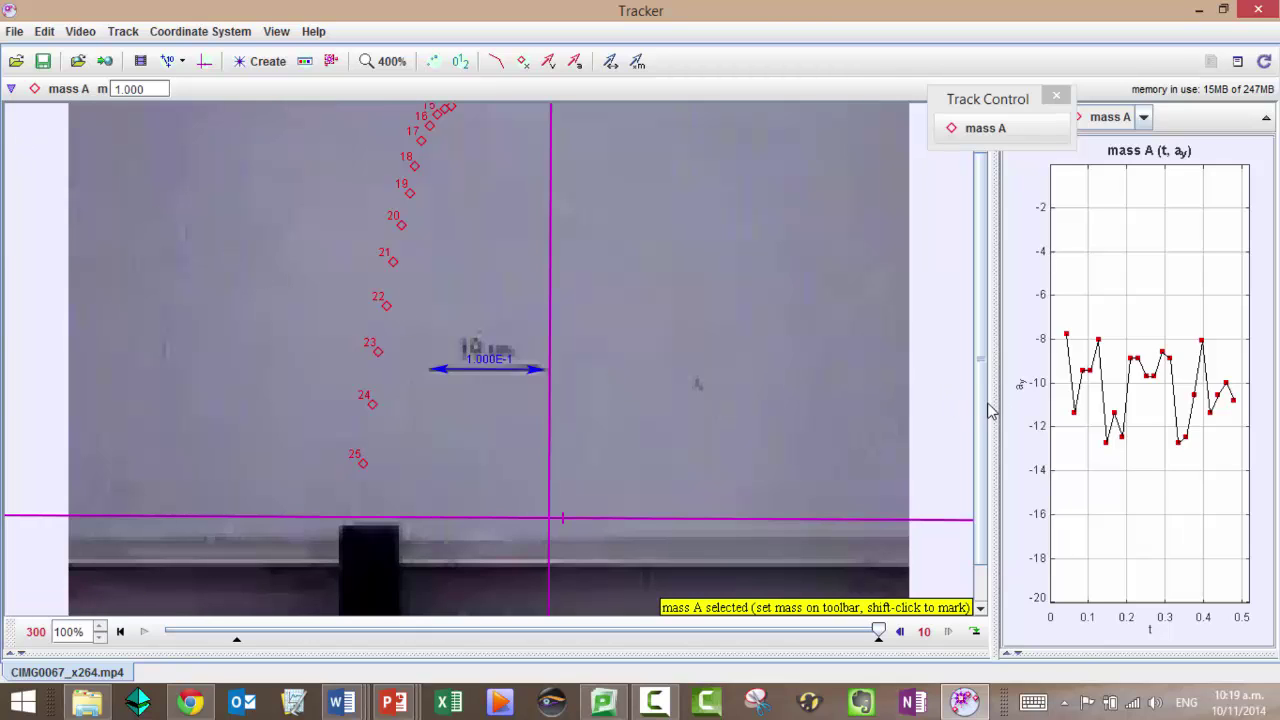
drag(991, 400, 856, 398)
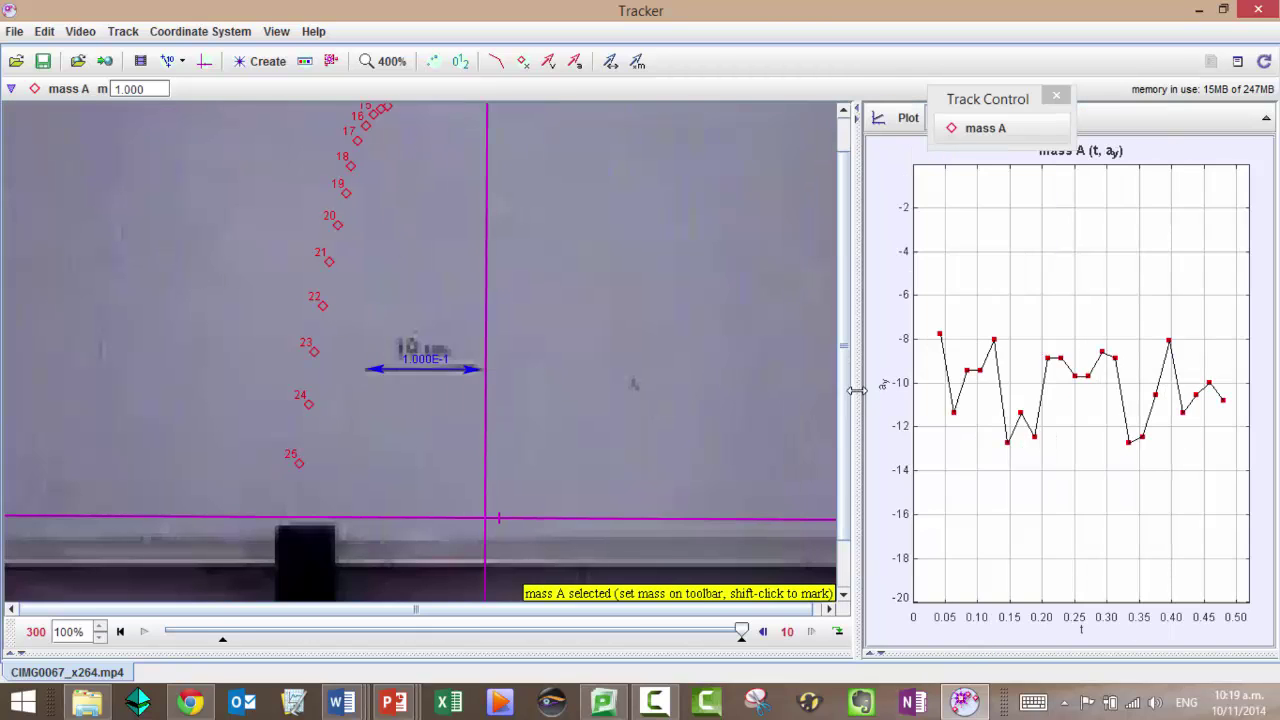
click(886, 388)
click(900, 400)
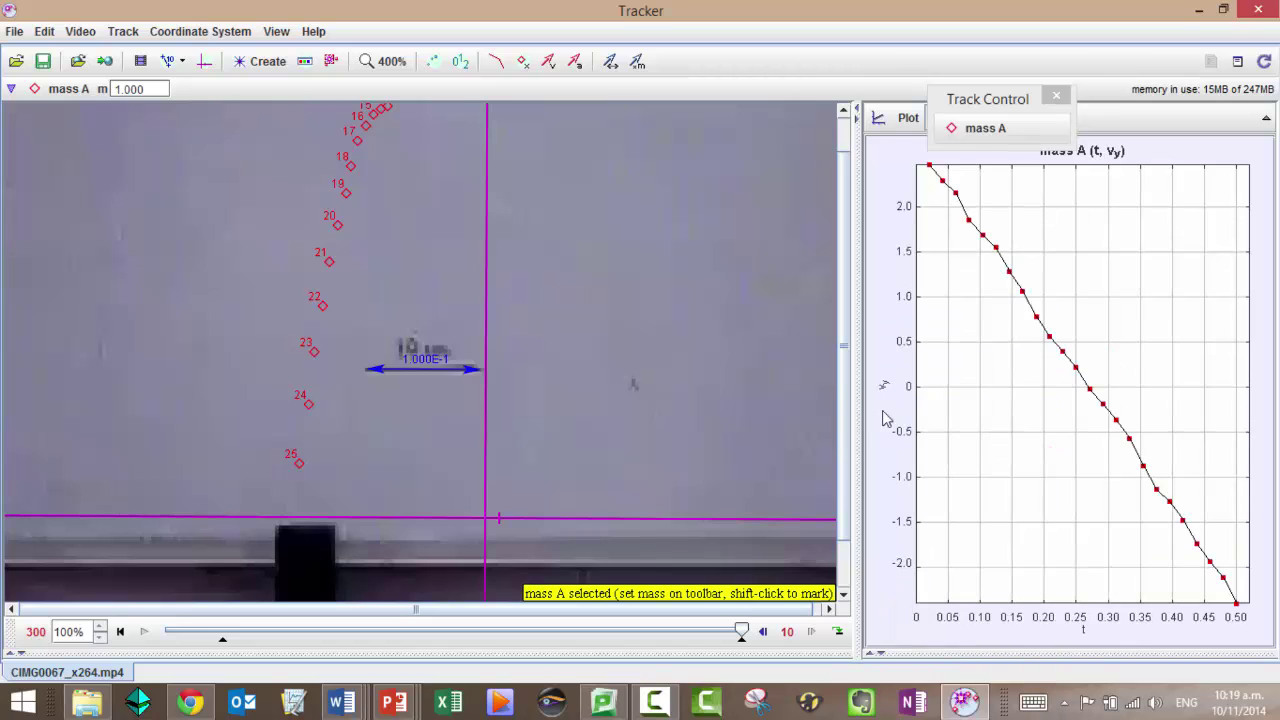
Play the clip from frame 30 alongside the velocity y-component graph.
drag(741, 631, 224, 637)
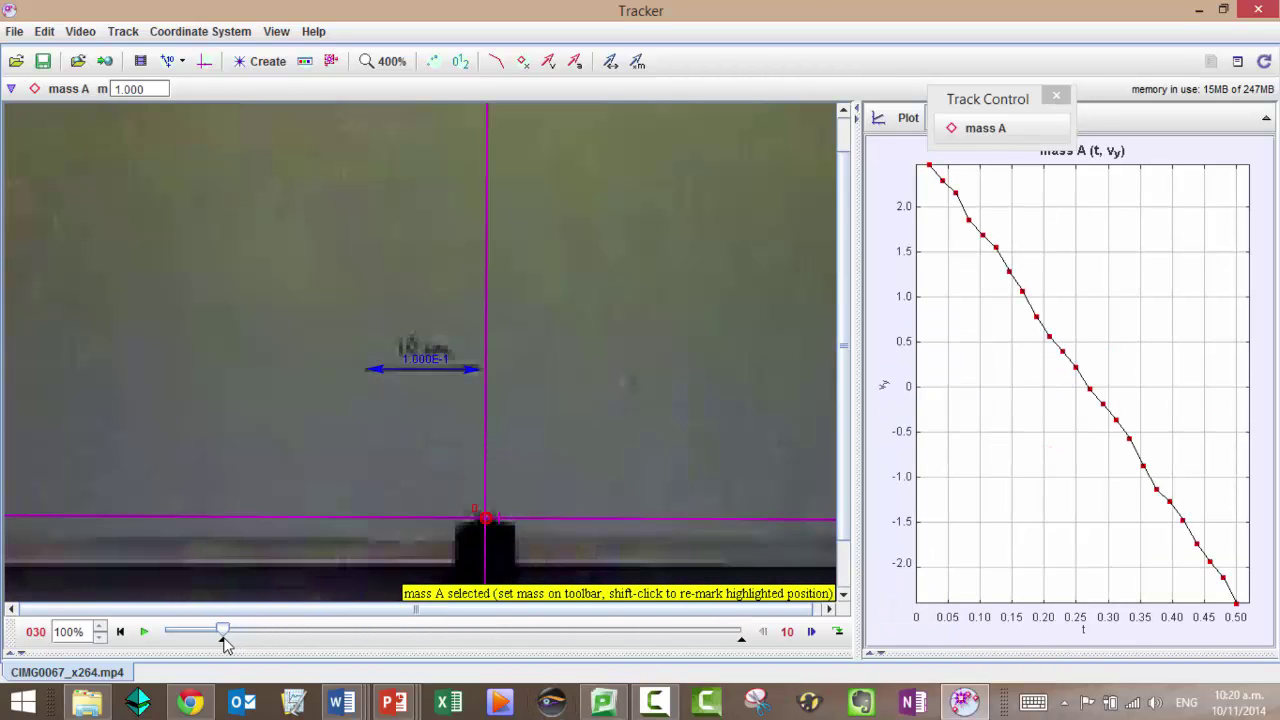
click(141, 632)
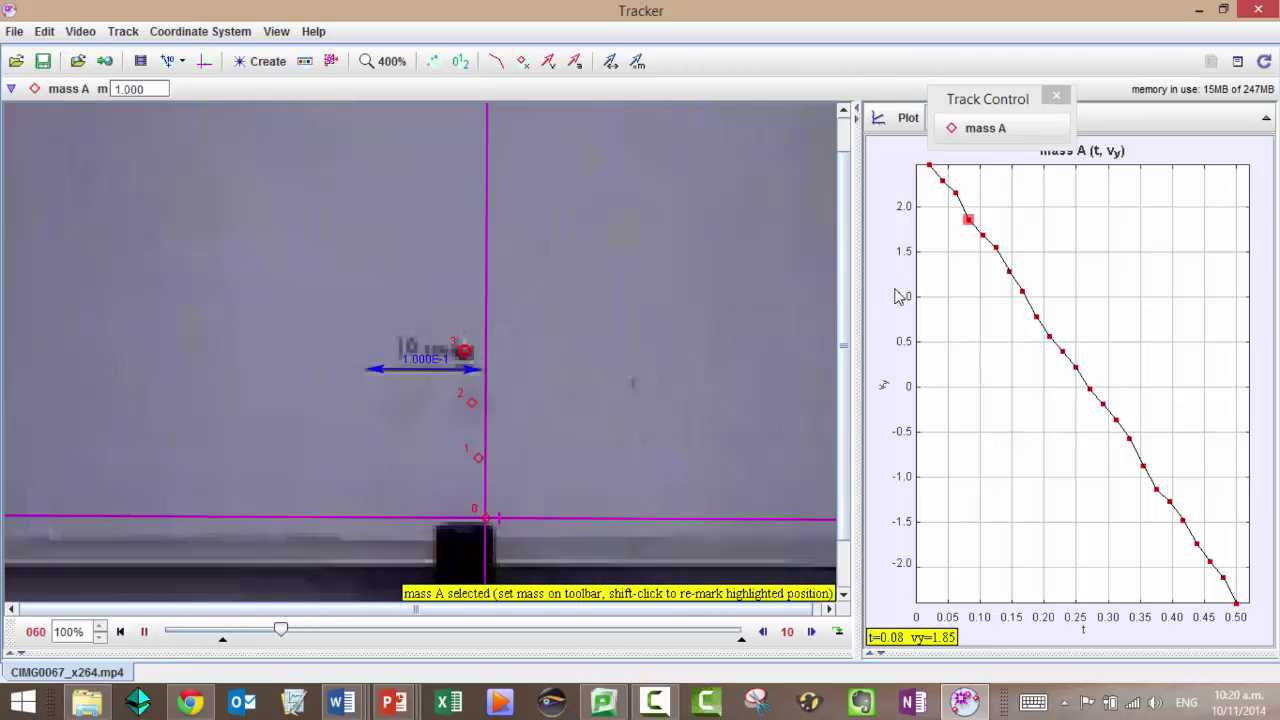